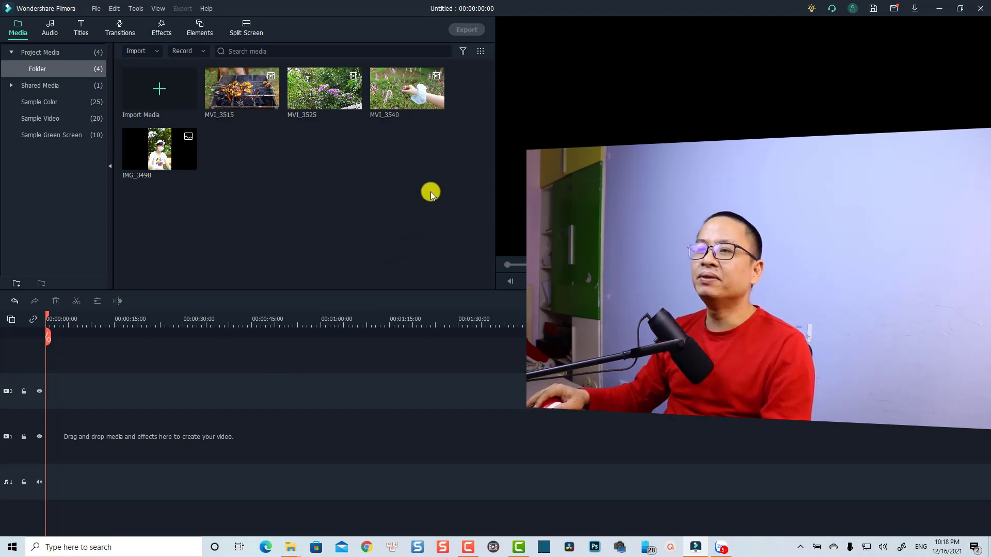
Place MVI_3515, MVI_3525, MVI_3540 and IMG_3498 in sequence at the start of video track 1.
drag(395, 147, 41, 430)
ctrl+click(161, 169)
key(shift+z)
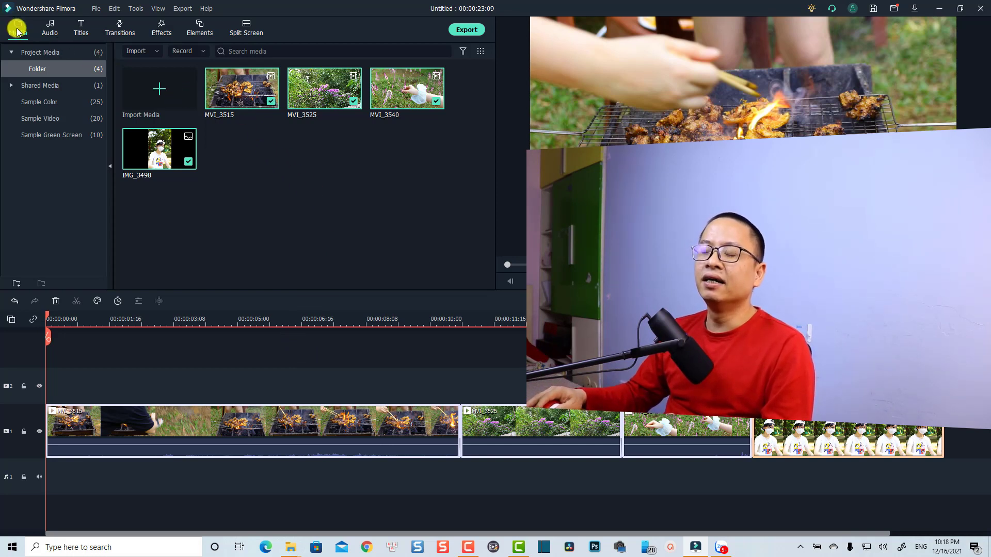
Import the "Large Smile Mood" MP3 music file from the Downloads folder into the project media.
click(250, 167)
double_click(250, 166)
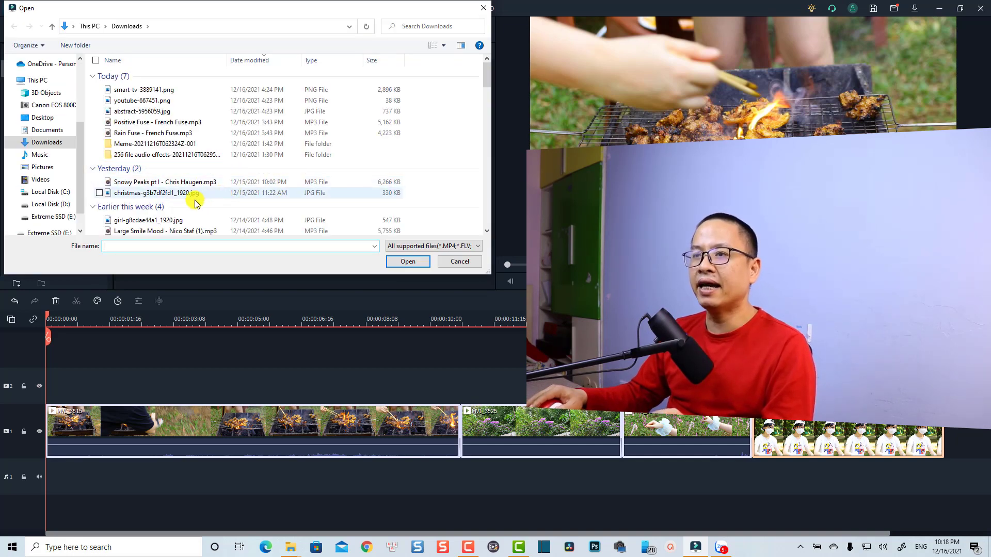
scroll(144, 191, down, 2)
scroll(142, 194, down, 3)
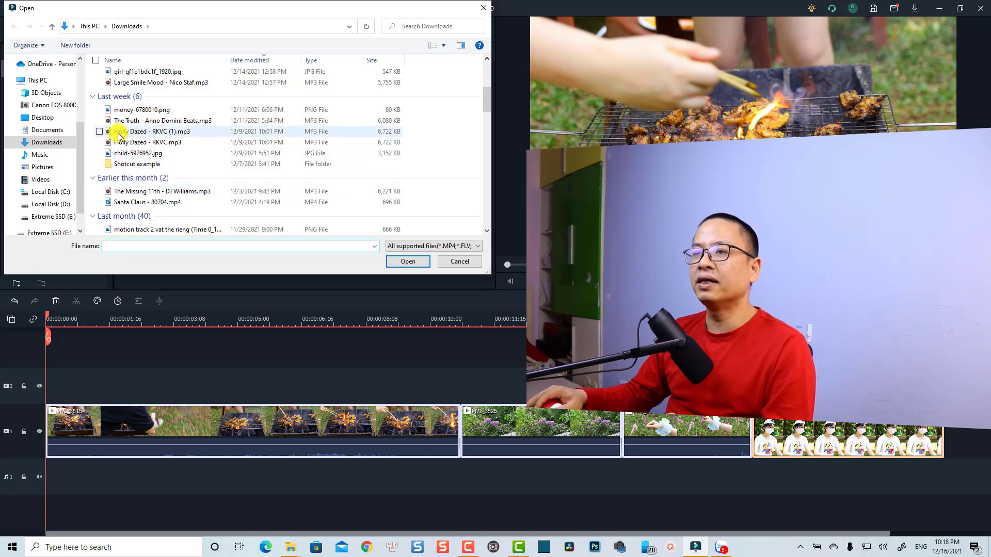
scroll(116, 129, up, 1)
click(101, 106)
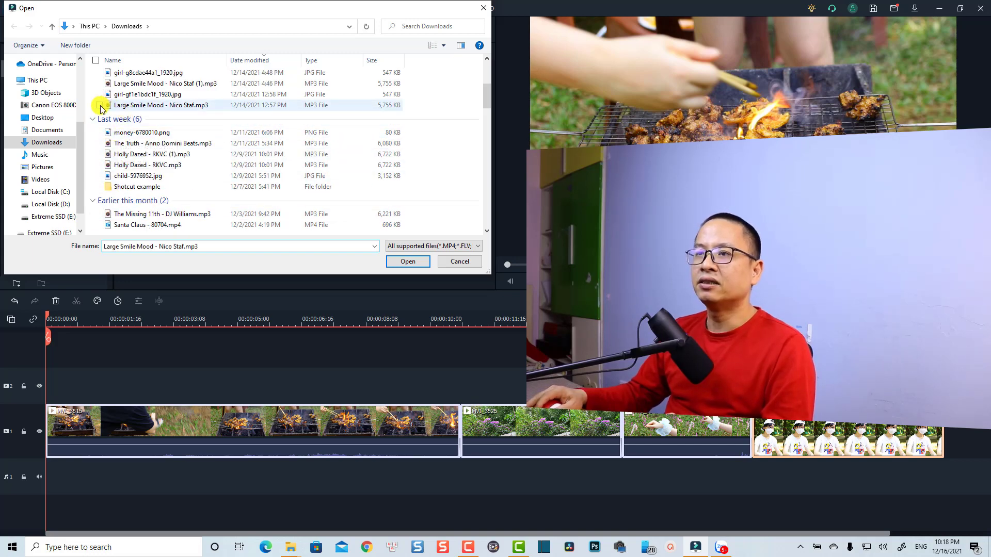
click(407, 261)
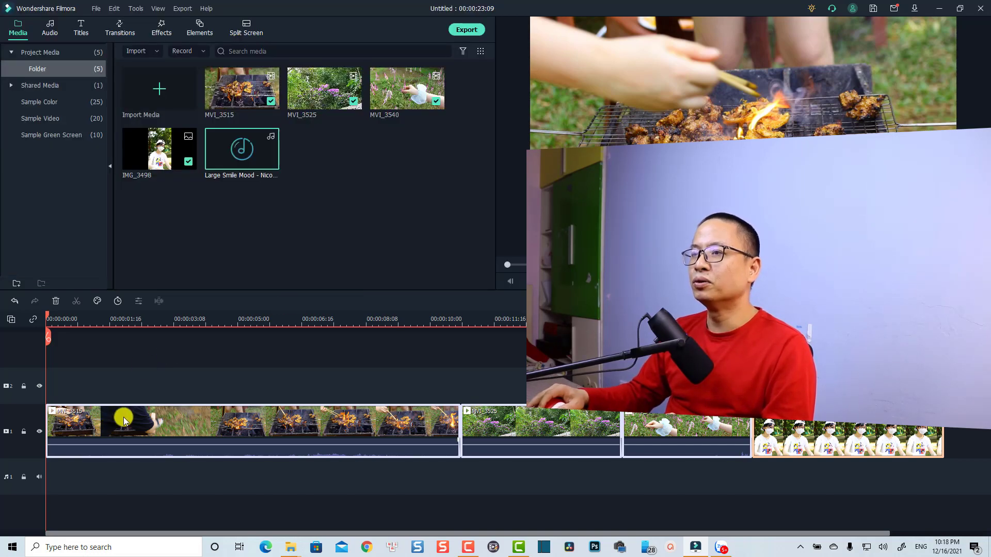
Preview the first few seconds of the imported Large Smile Mood music before adding it to the timeline.
mouse_move(238, 161)
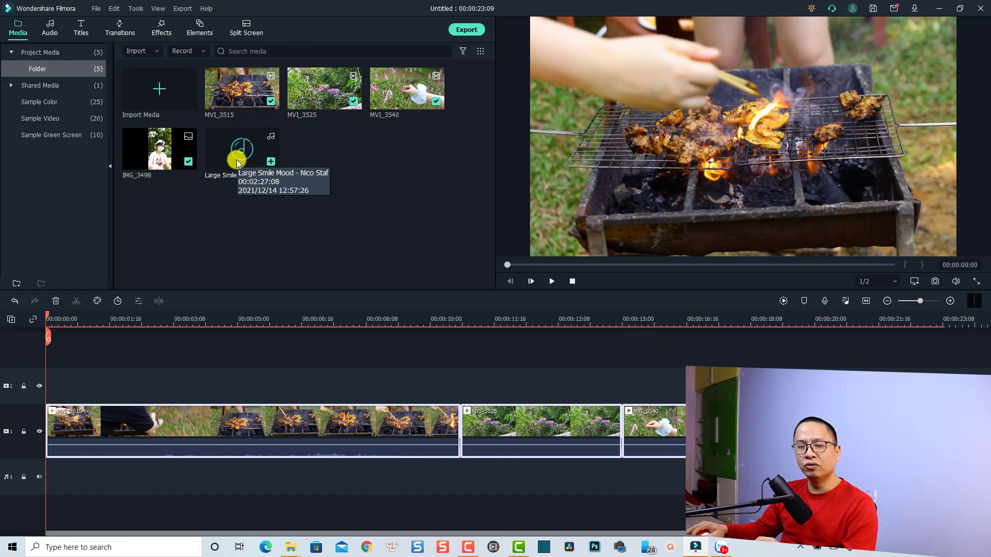
double_click(237, 159)
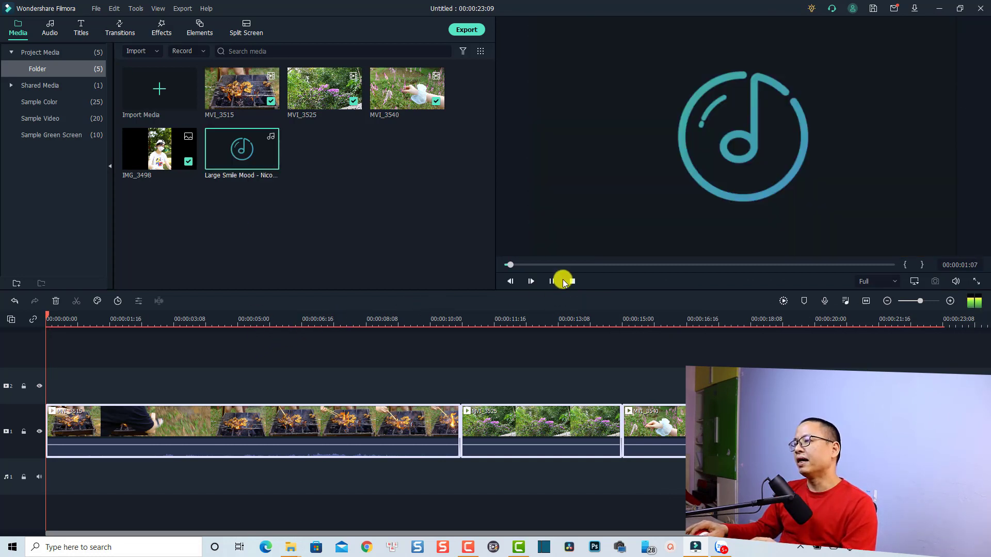
key(space)
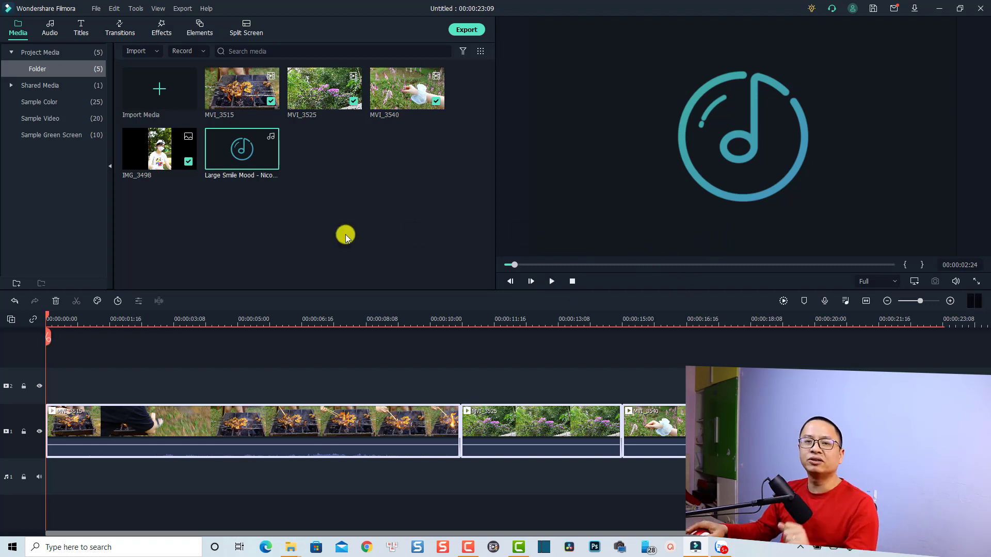
Place the full-length Large Smile Mood music at the start of audio track 1 and play it with the video.
mouse_move(244, 165)
drag(241, 164, 48, 473)
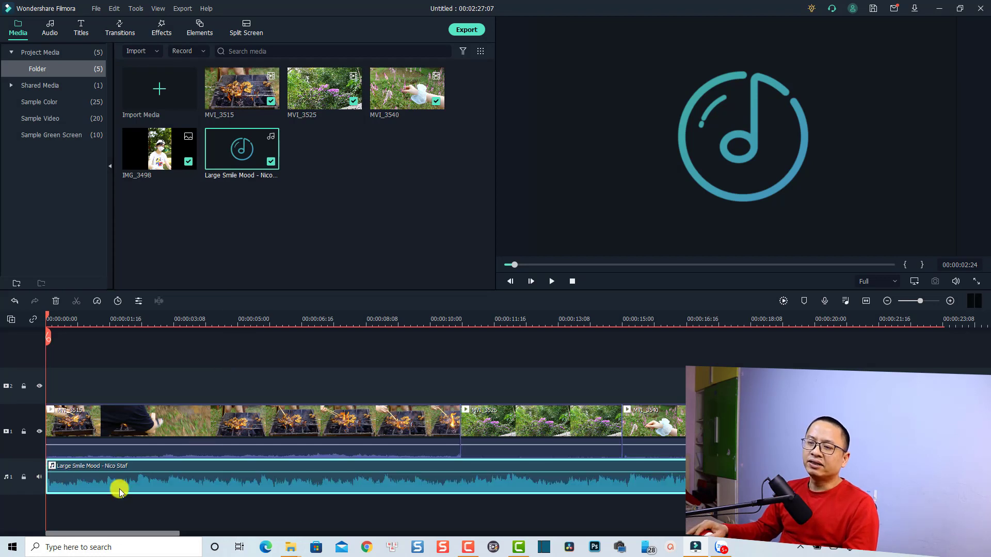
scroll(209, 445, down, 5)
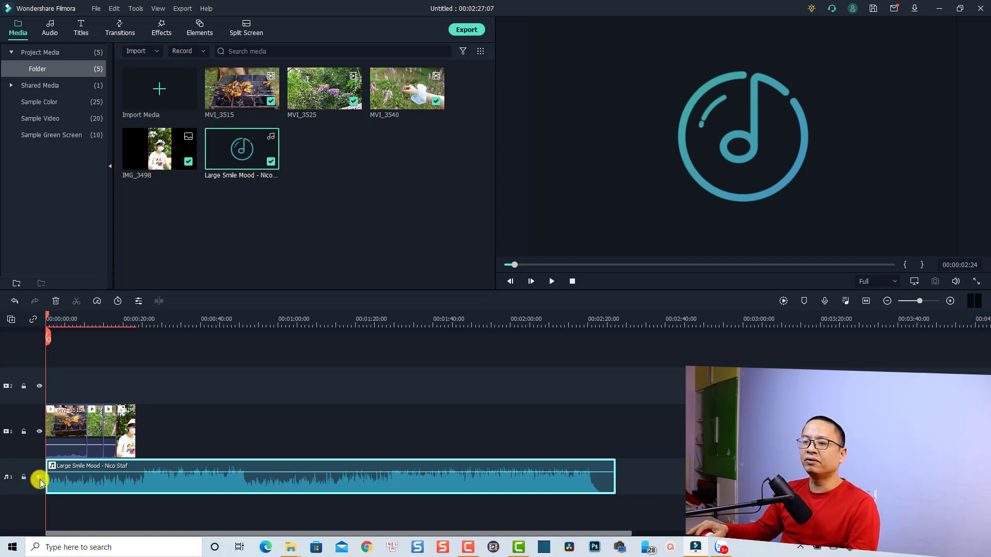
click(216, 411)
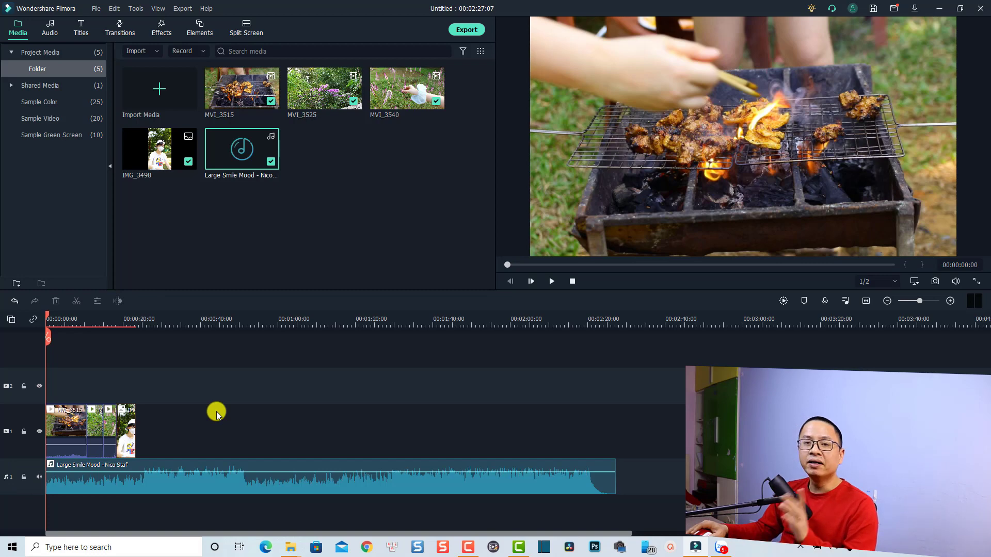
key(space)
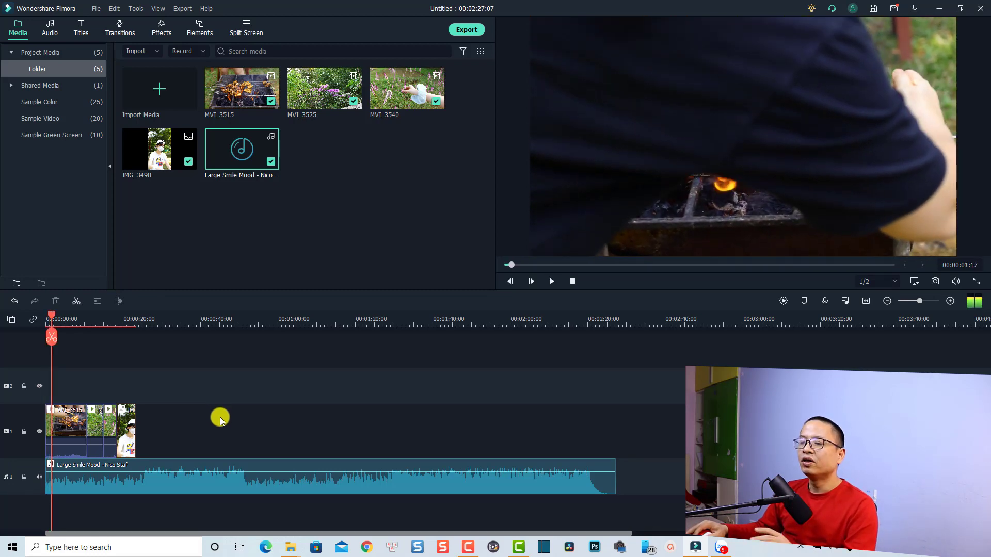
Delete the full-length music clip from audio track 1.
click(230, 480)
key(Delete)
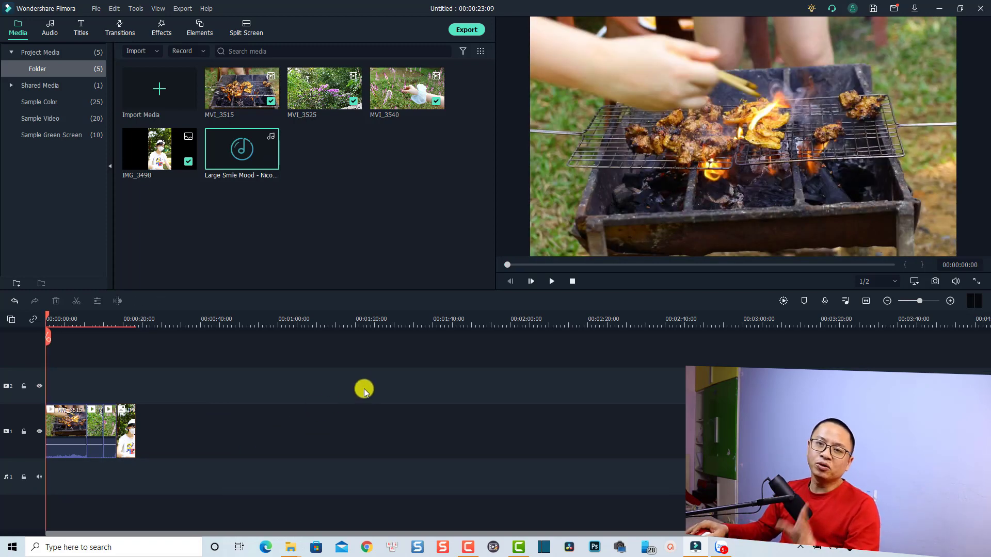
Open the Large Smile Mood source in the preview and mark its in point at 00:00:26:07.
double_click(246, 161)
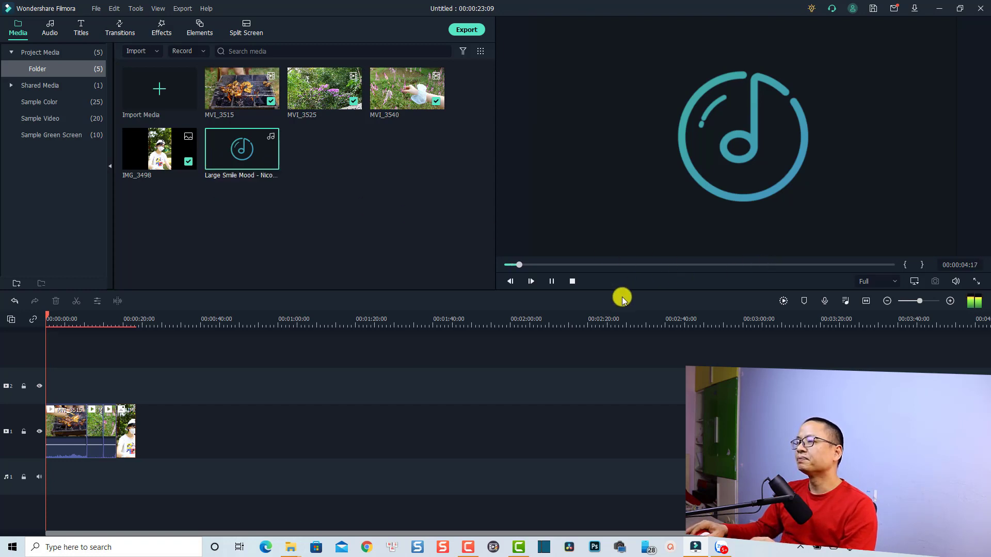
key(space)
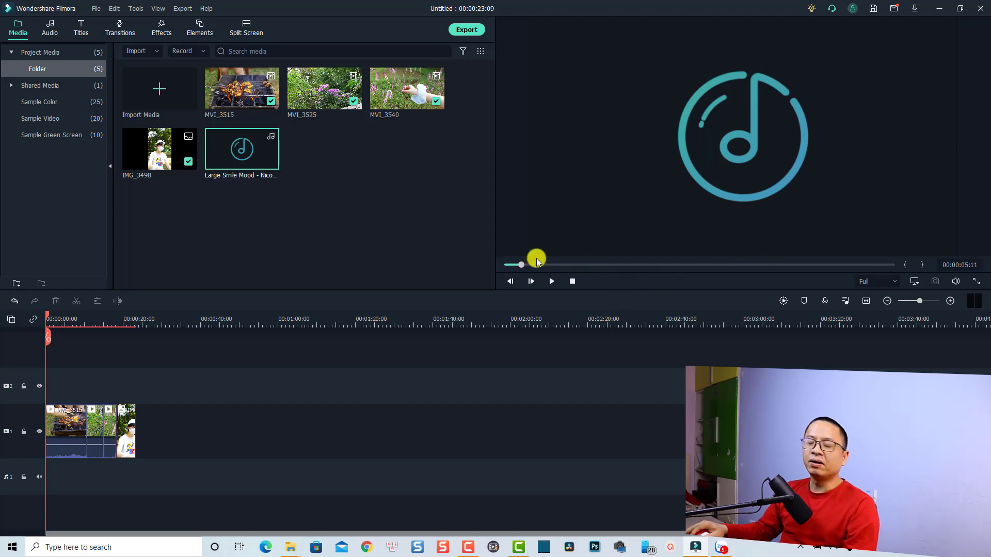
drag(522, 264, 613, 265)
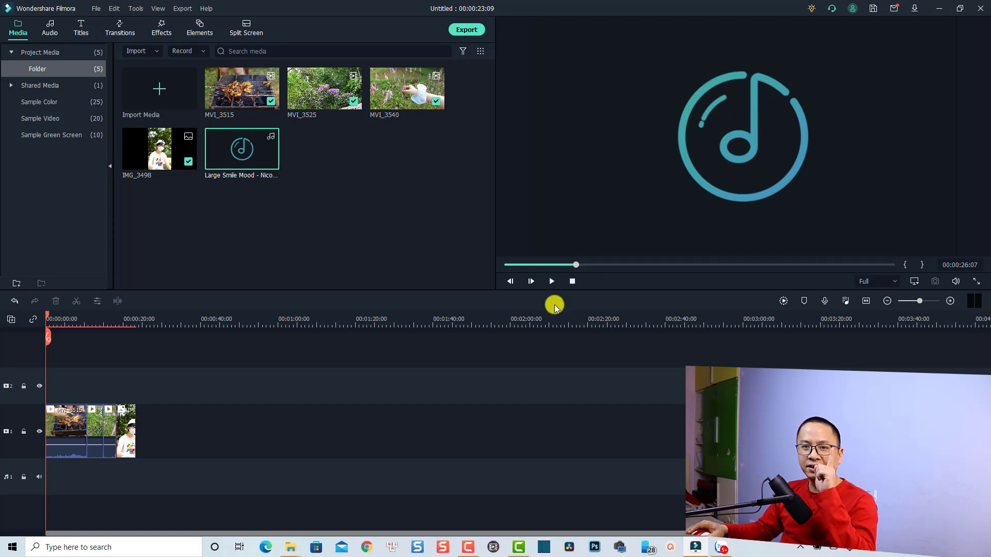
key(i)
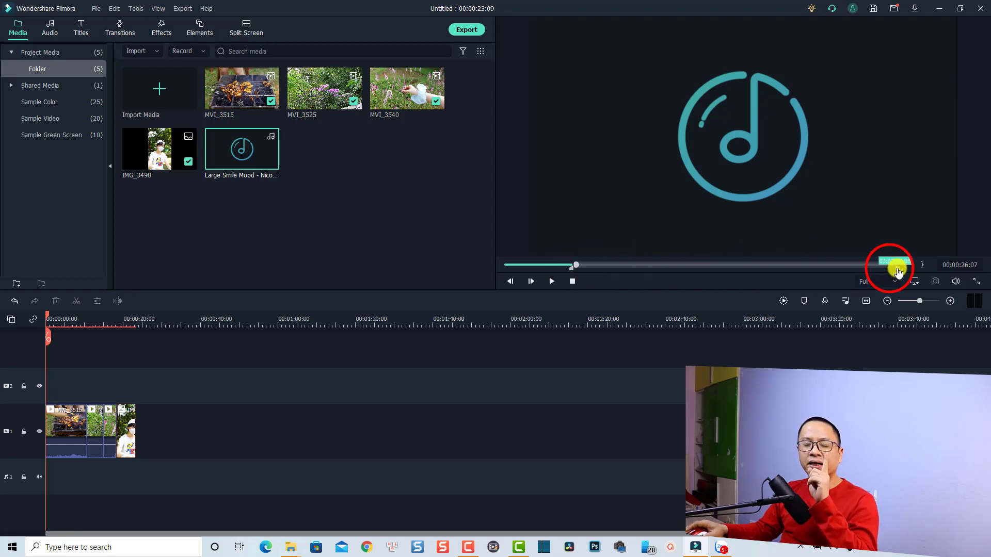
Mark the music's out point at 00:00:50:15 and place the marked excerpt at the start of audio track 1.
click(578, 265)
drag(579, 265, 665, 265)
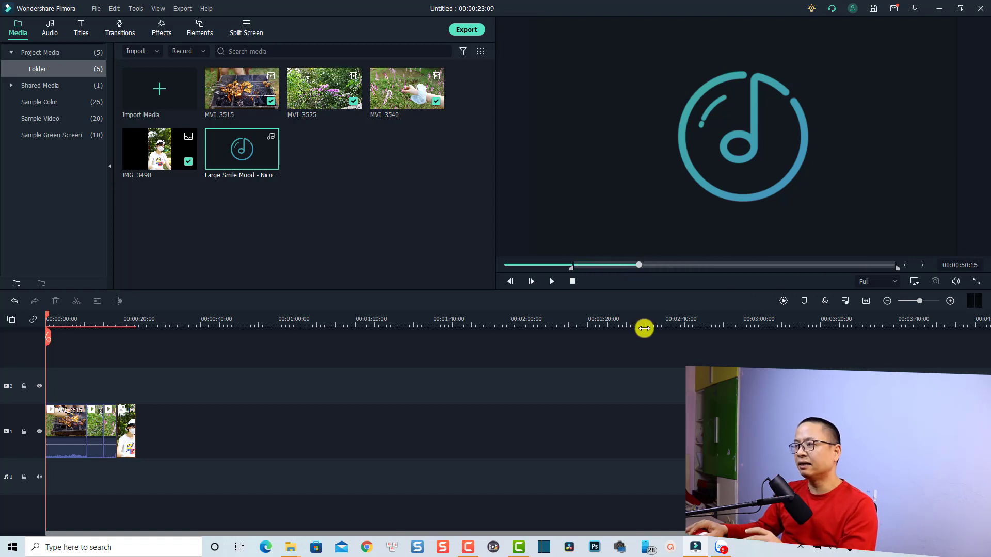
key(o)
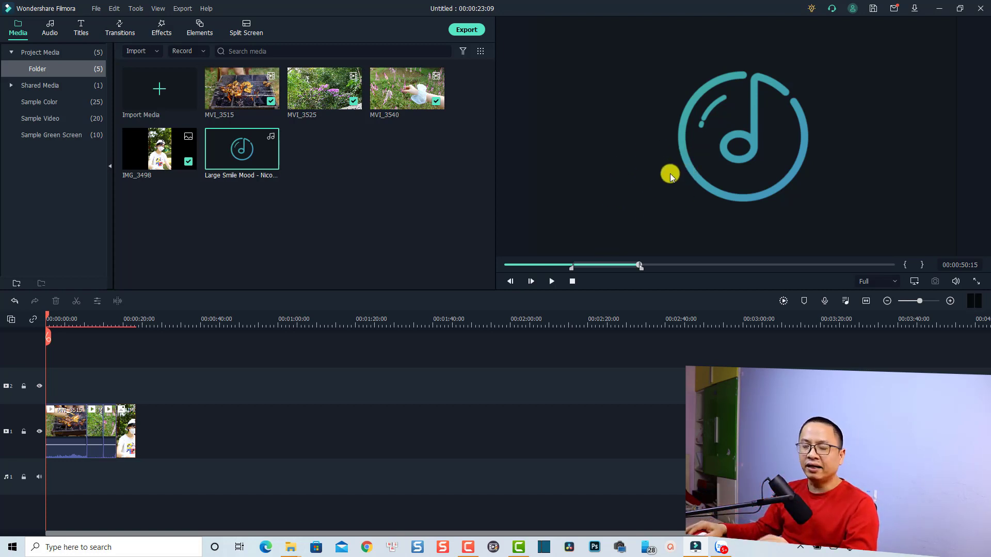
drag(670, 173, 42, 485)
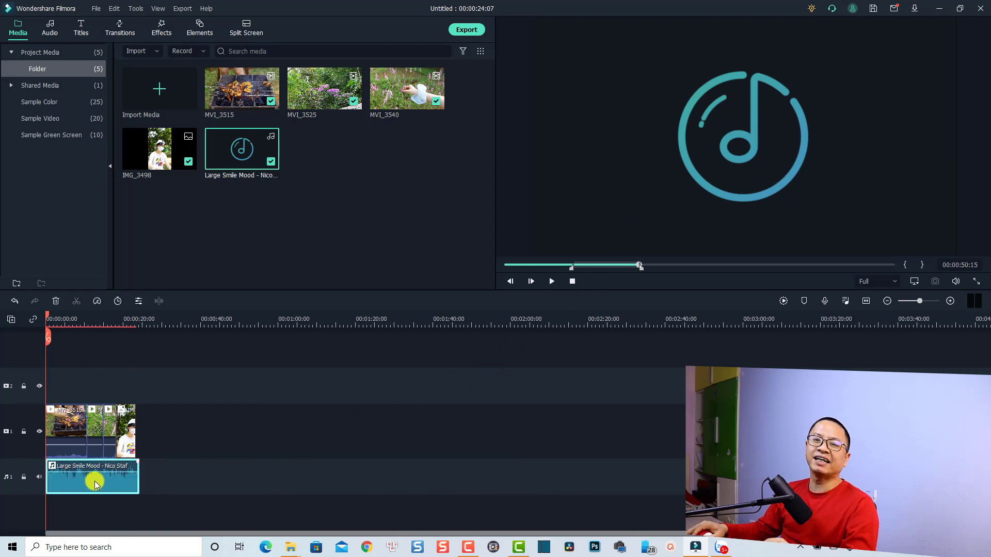
Add a fade-in of about 1.21 s and a fade-out of about 1.08 s to the music clip on audio track 1.
click(866, 301)
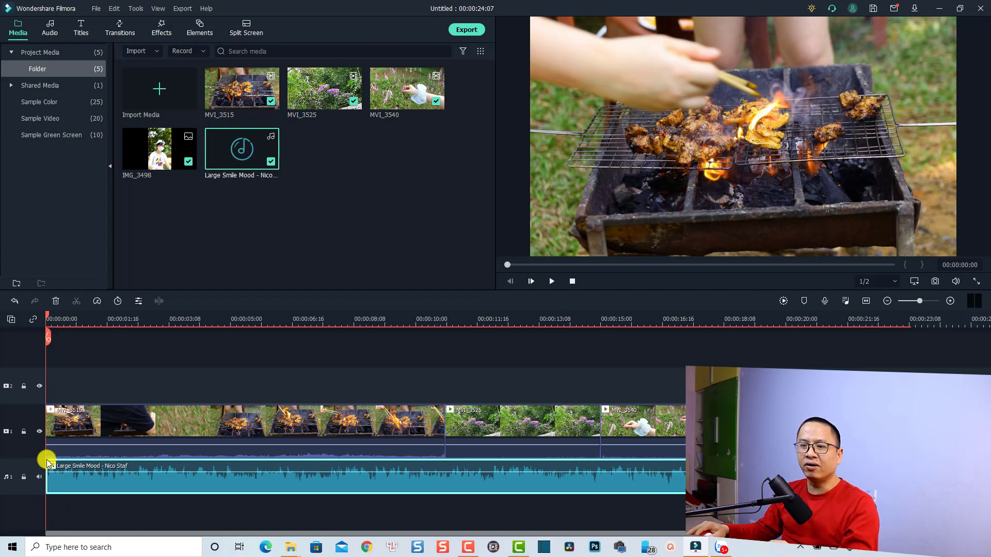
drag(47, 461, 90, 469)
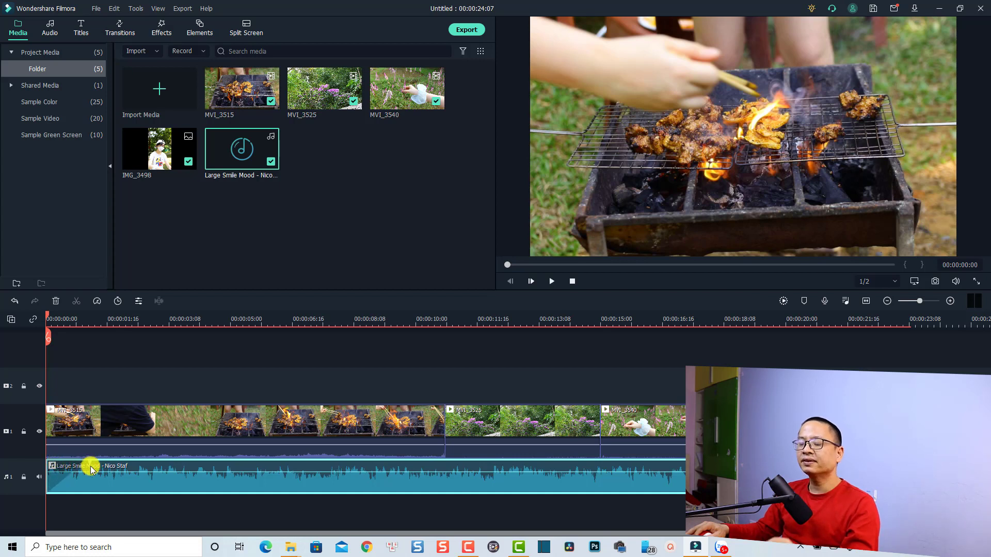
mouse_move(66, 475)
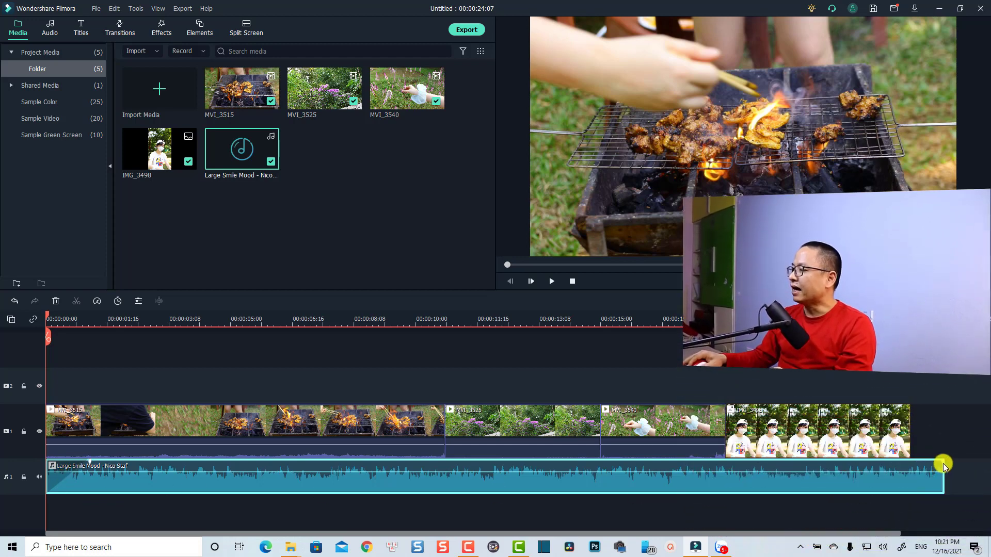
drag(943, 464, 928, 466)
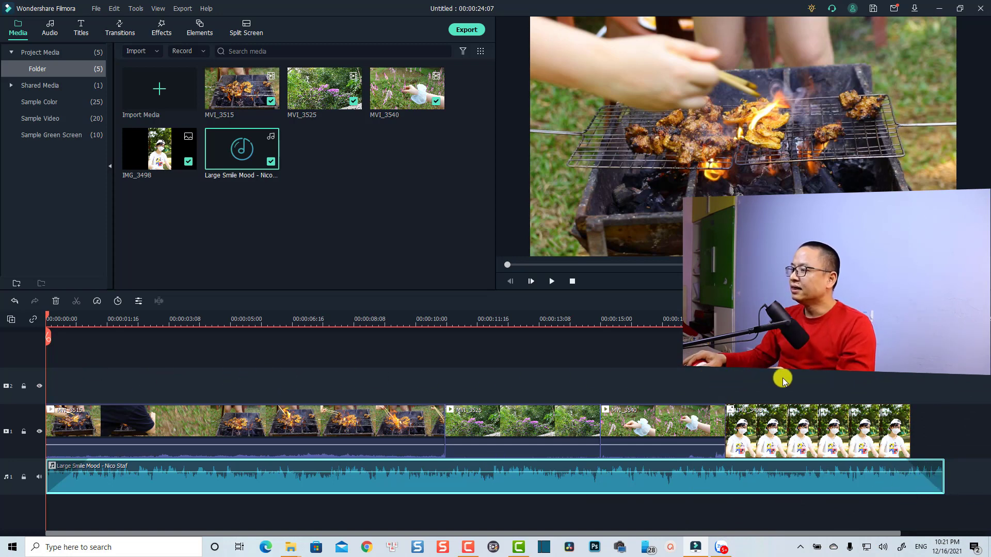
Select all four clips on video track 1 and mute their original audio.
click(722, 412)
drag(722, 411, 165, 437)
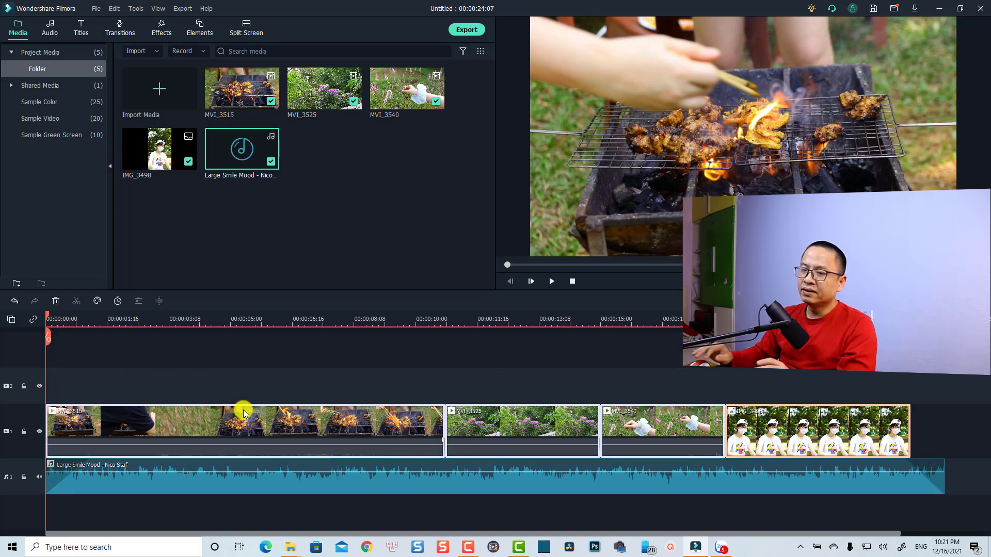
Play the opening and the closing seconds of the timeline to check the music's fade-in and fade-out.
key(space)
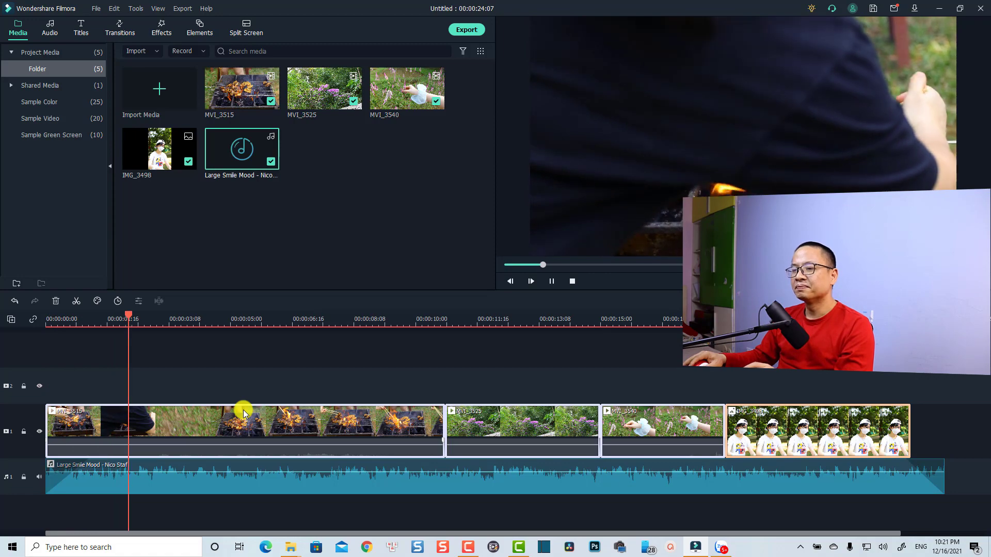
key(space)
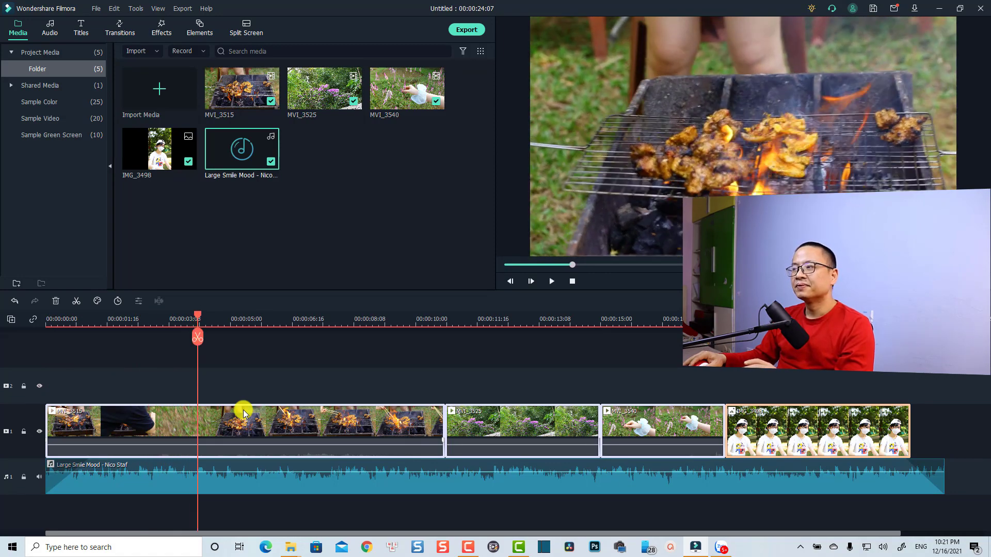
mouse_move(198, 337)
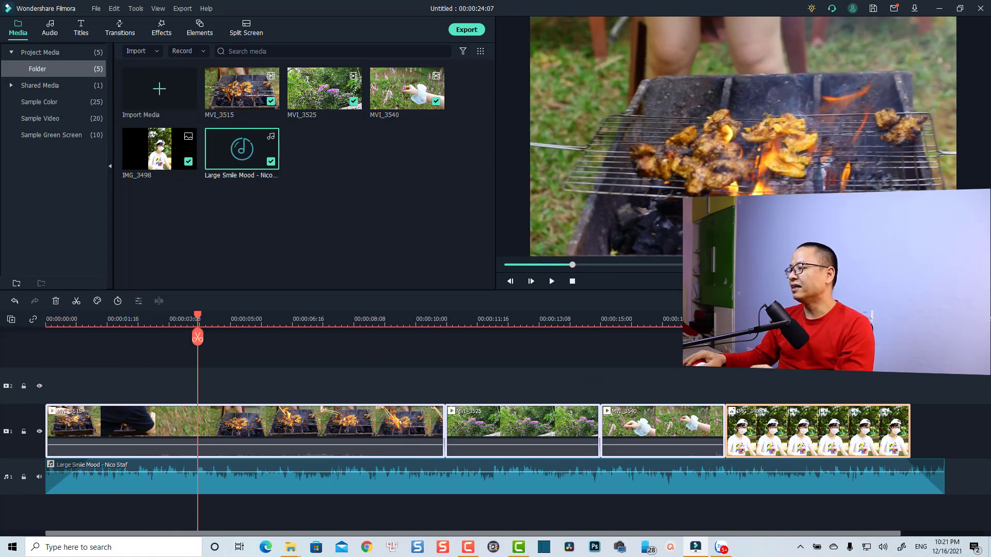
click(852, 321)
key(space)
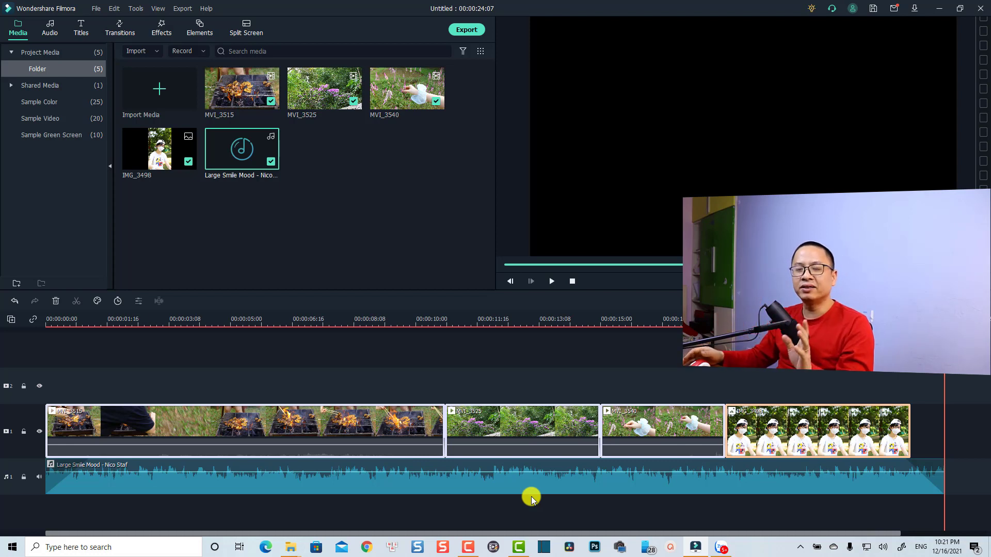
Lower the music clip's volume to about -7.29 dB and play part of the timeline to check the level.
click(314, 480)
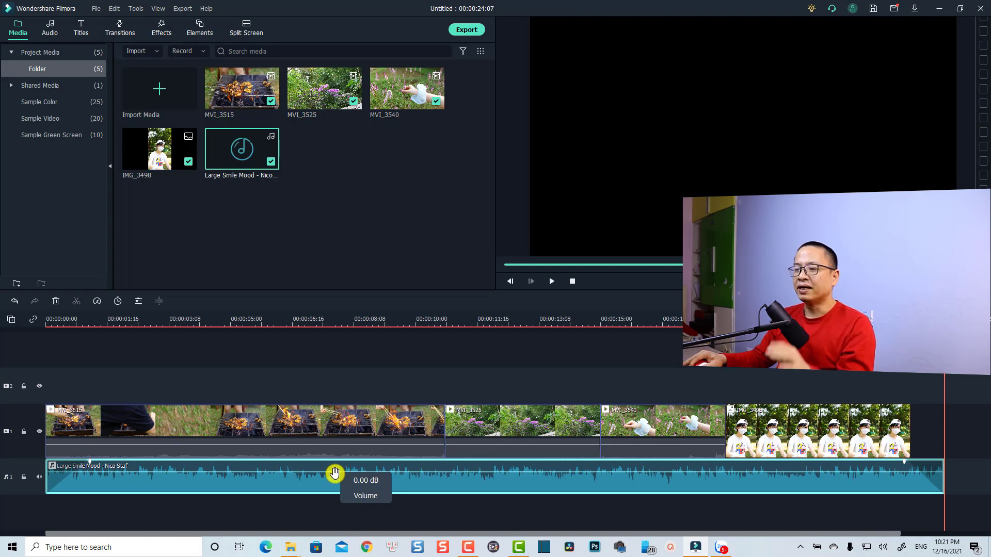
drag(335, 471, 337, 477)
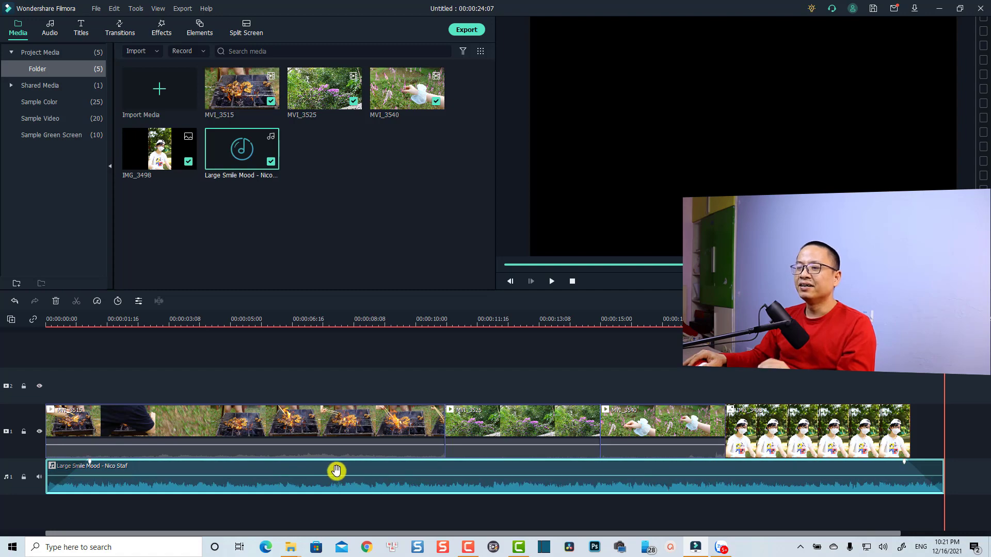
click(156, 325)
key(space)
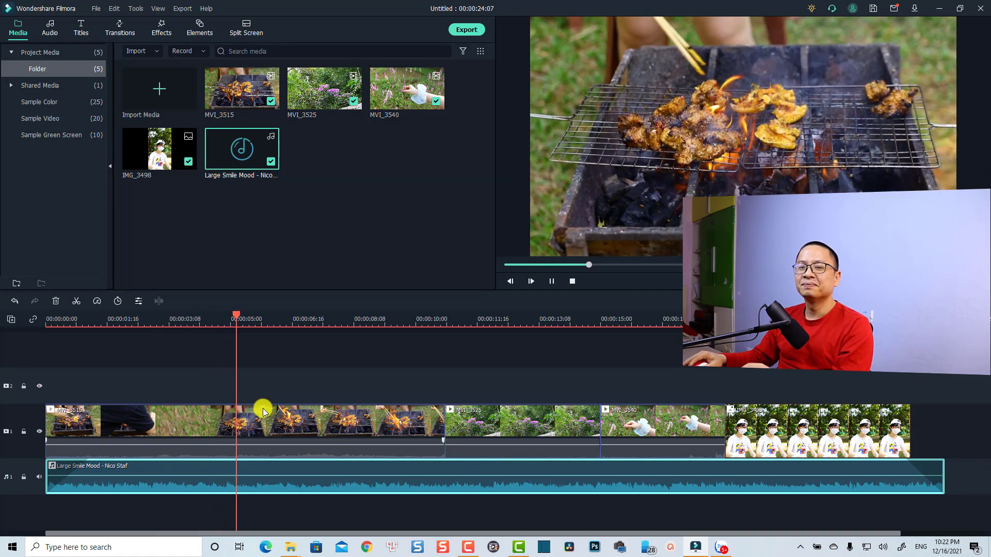
key(space)
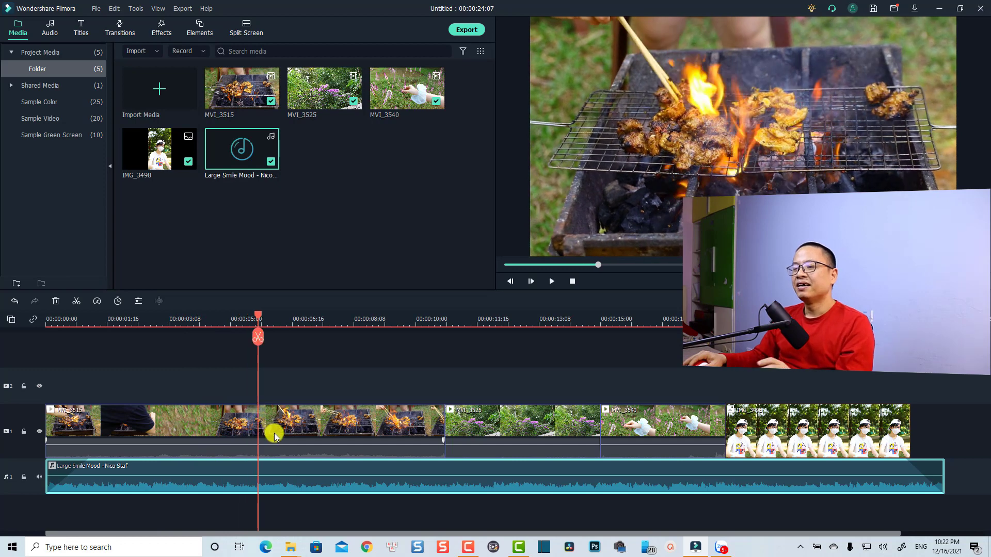
Open the music clip's audio settings and set its pitch to 7.
double_click(279, 483)
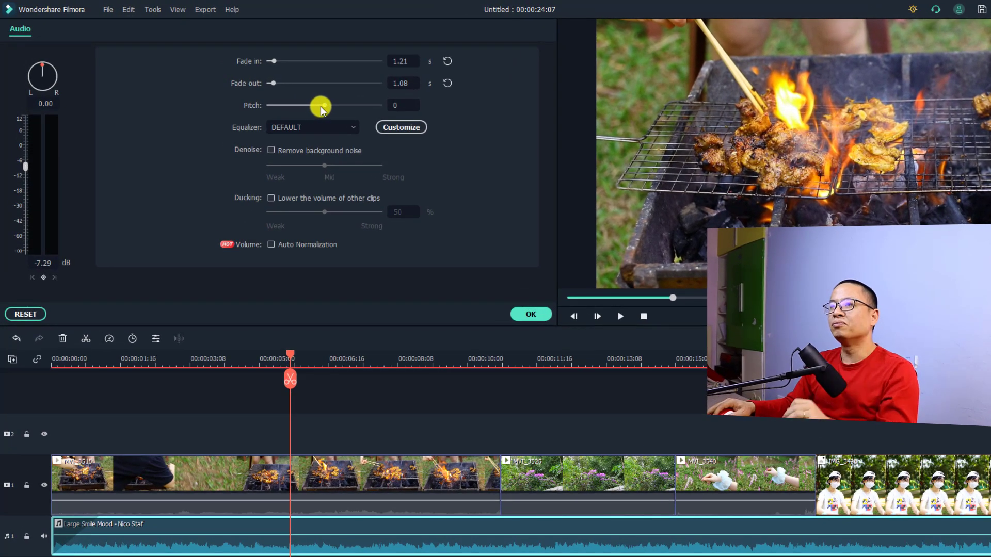
drag(326, 104, 344, 107)
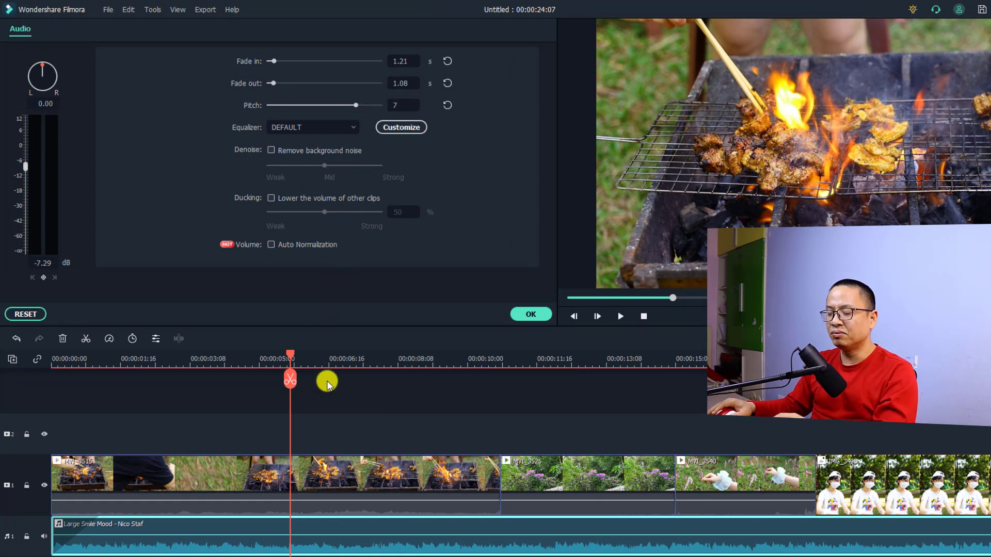
Set the music clip's pitch to -6, playing part of the timeline before and after the change to compare.
key(space)
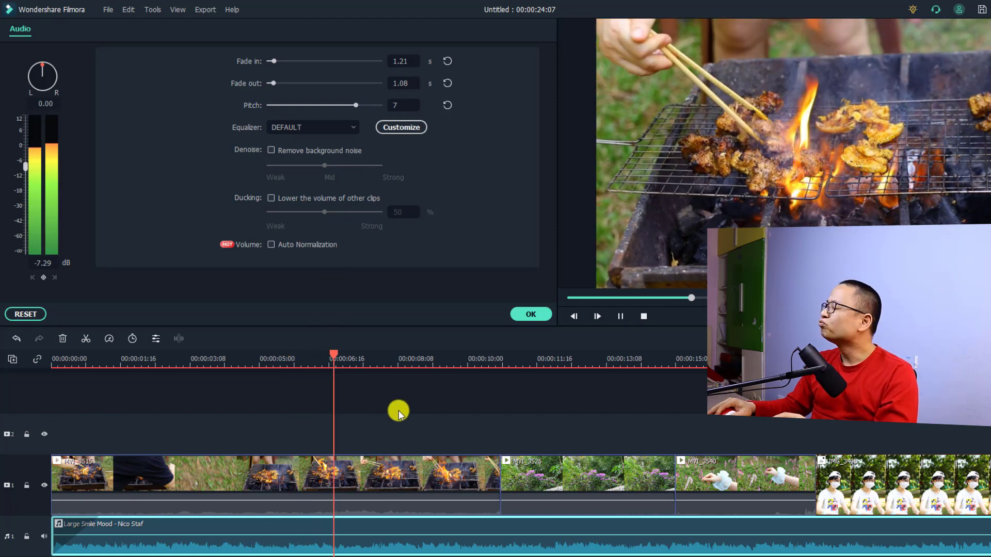
key(space)
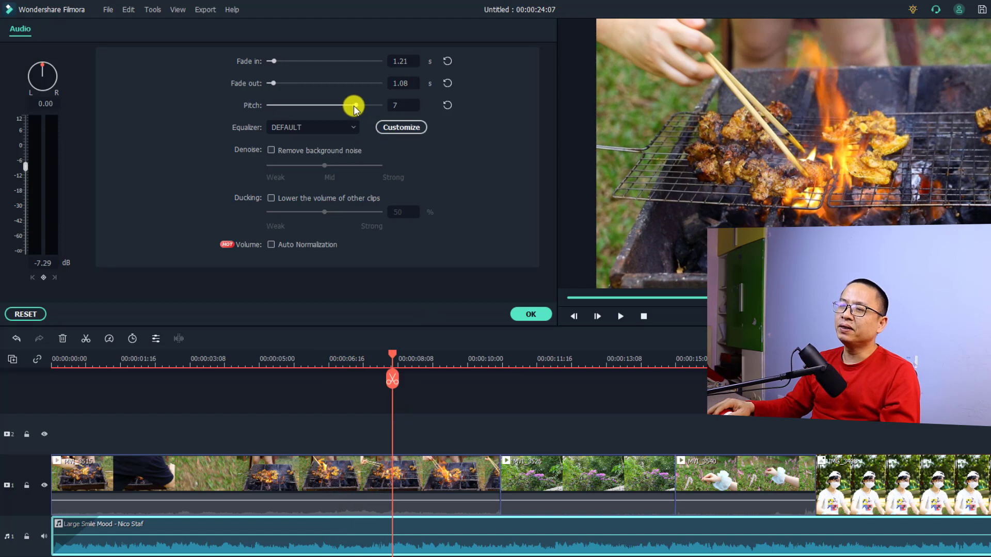
drag(354, 107, 310, 108)
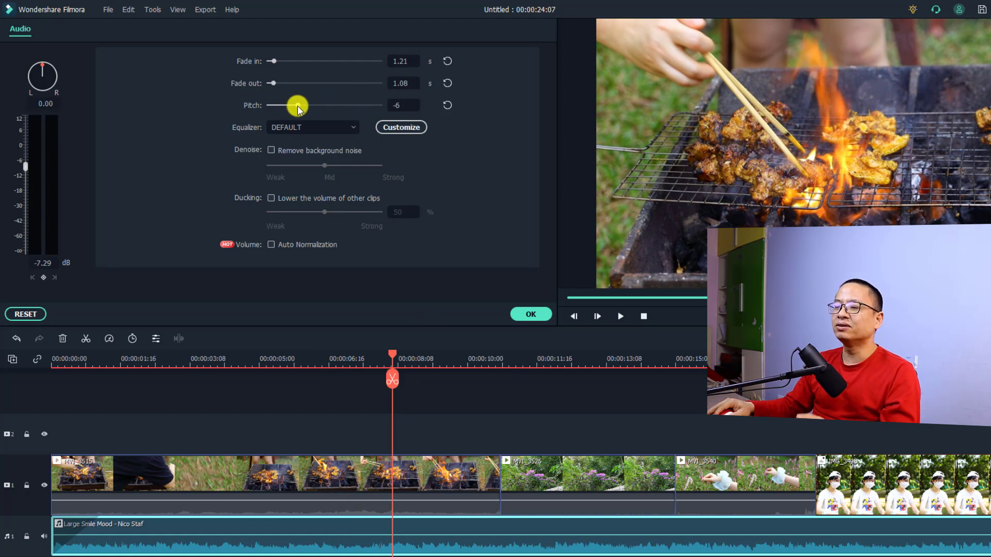
click(260, 354)
key(space)
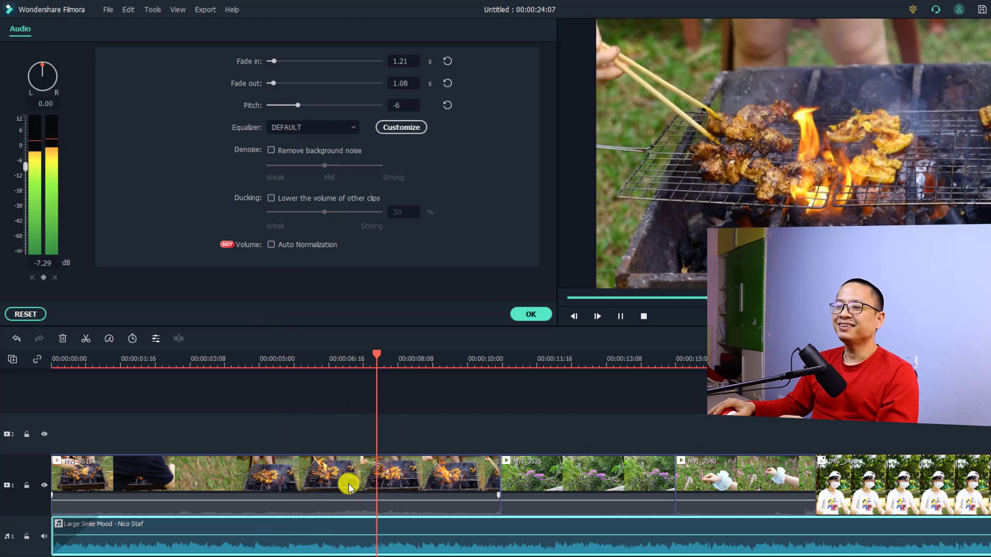
key(space)
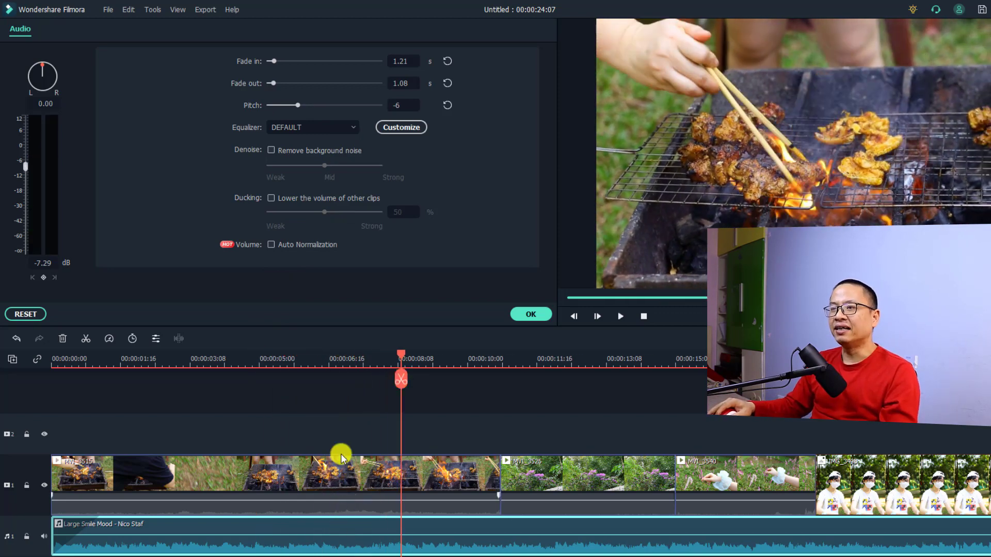
Apply the Low Bass equalizer preset to the music clip, play a few seconds to hear it, and accept the audio settings.
click(312, 130)
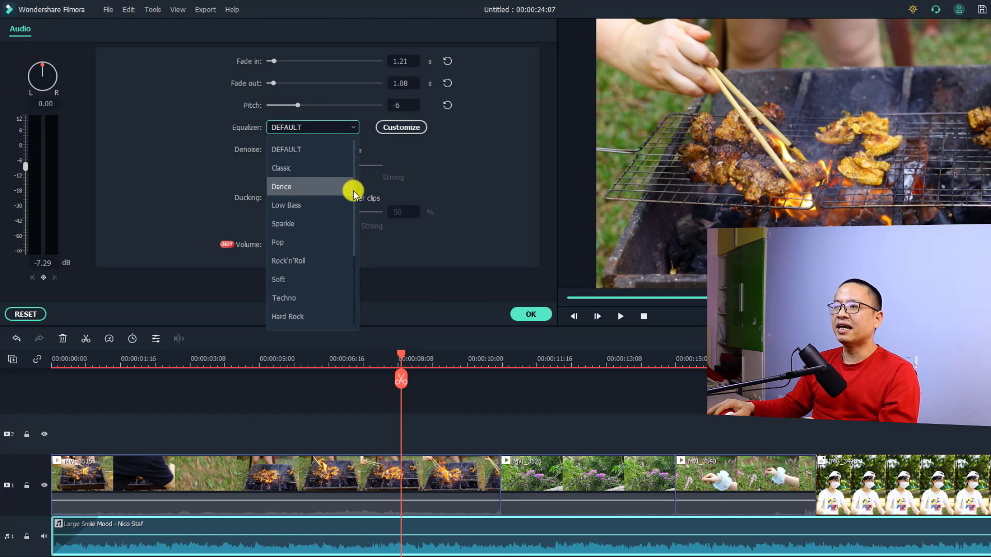
drag(354, 191, 354, 209)
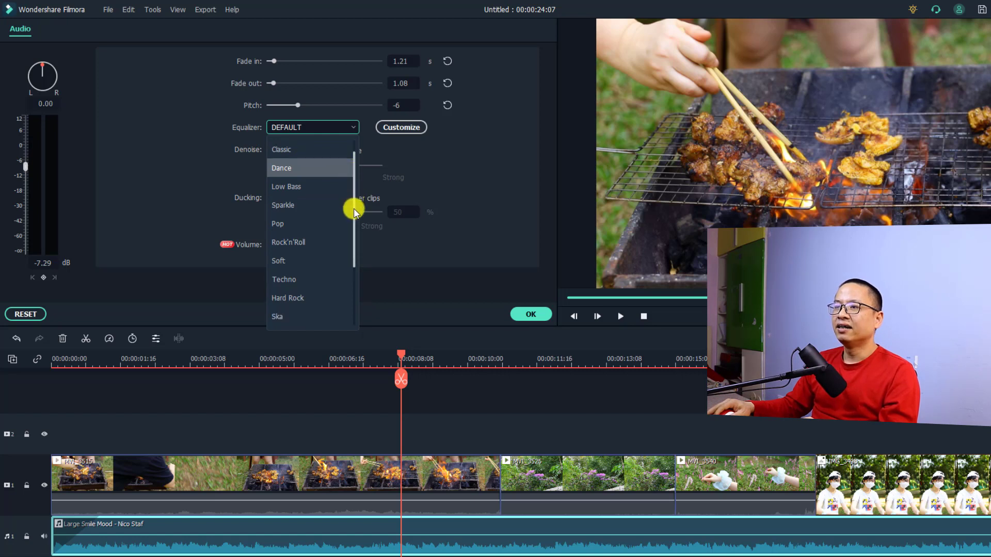
click(305, 187)
key(space)
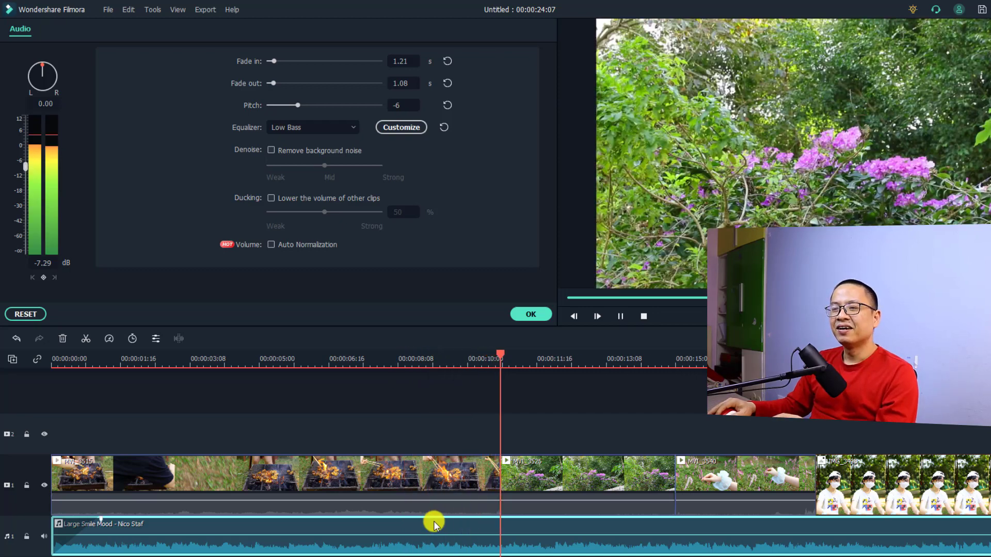
key(space)
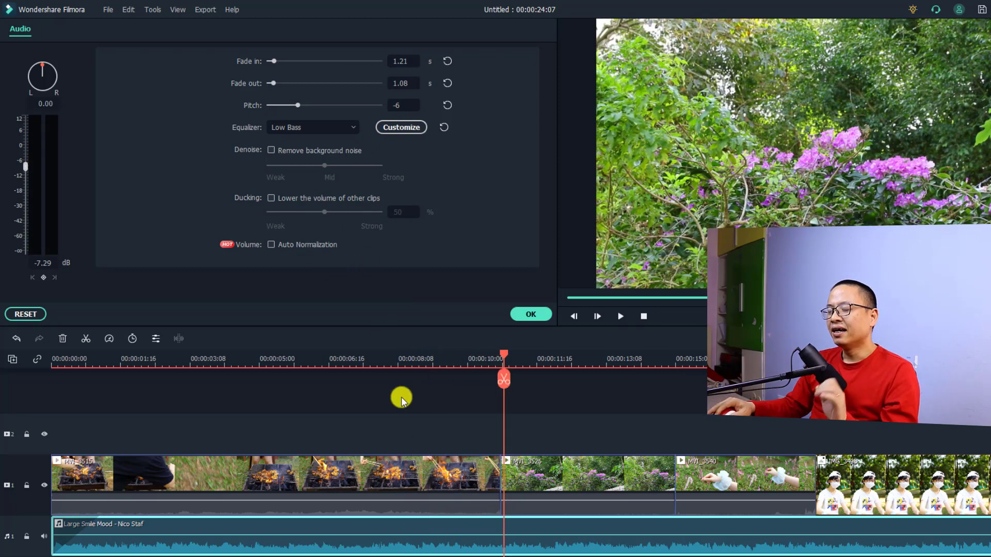
click(528, 315)
Raise the music clip's volume to about -2.46 dB and reopen its audio settings.
drag(459, 537, 453, 534)
click(311, 362)
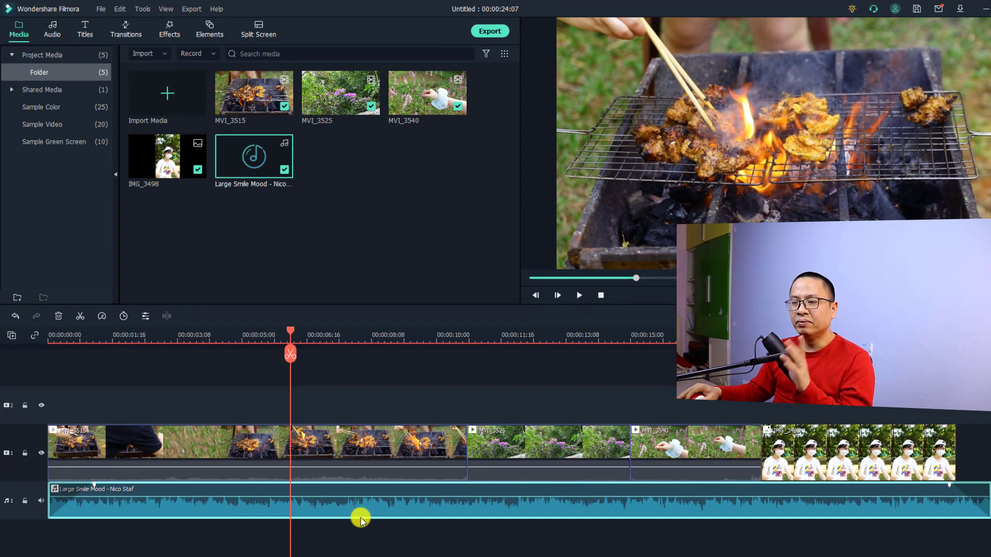
double_click(308, 504)
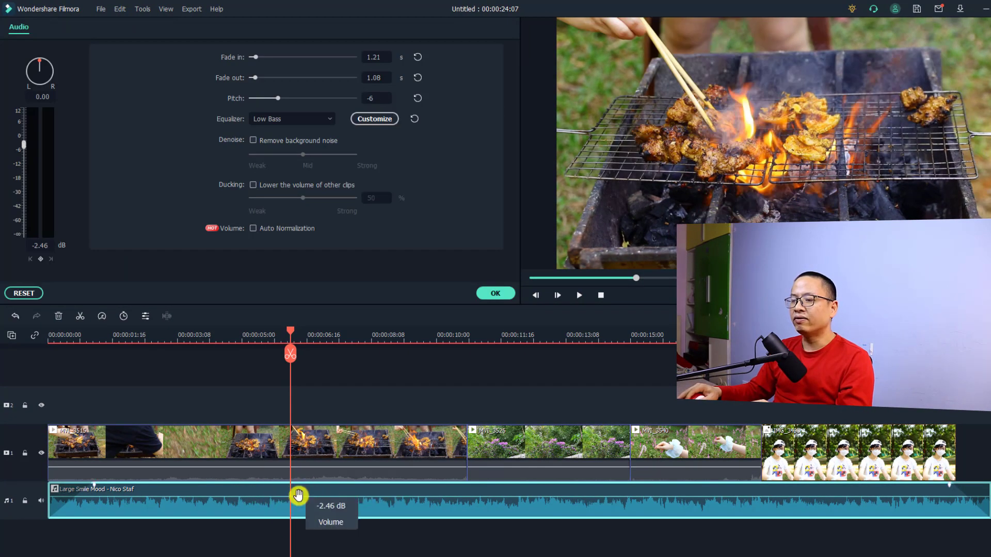
Add four volume keyframes to the music clip beneath the second half of the barbecue clip, in two closely spaced pairs.
click(41, 261)
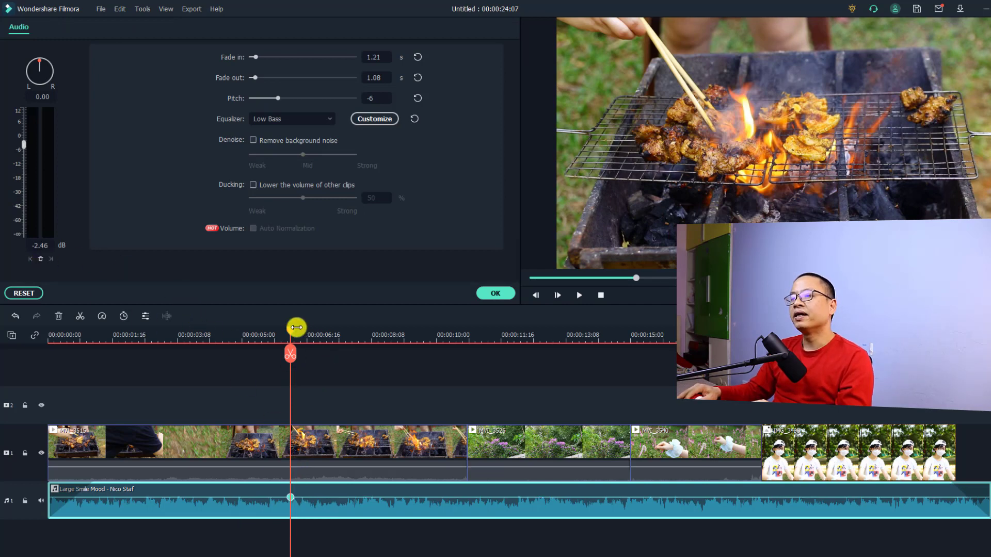
drag(293, 330, 320, 334)
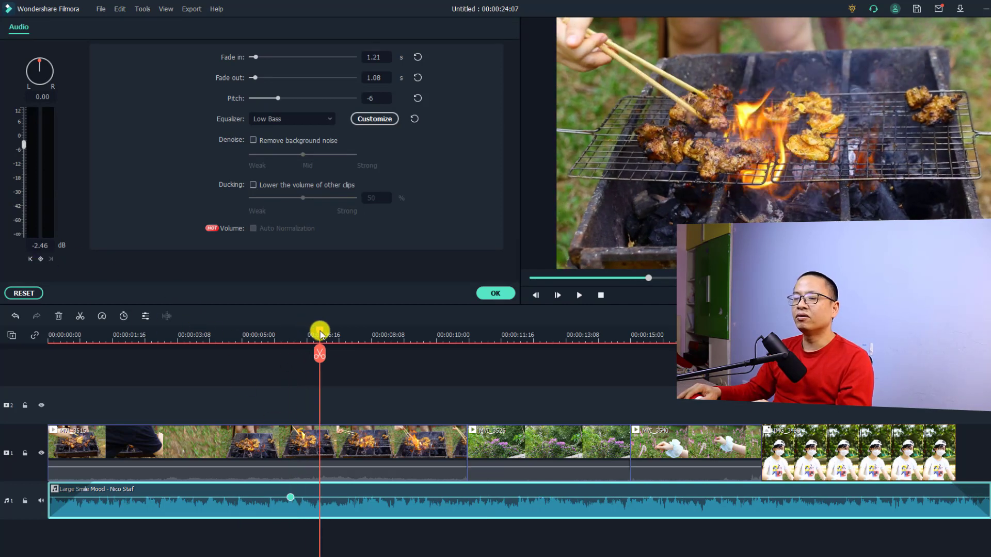
click(41, 260)
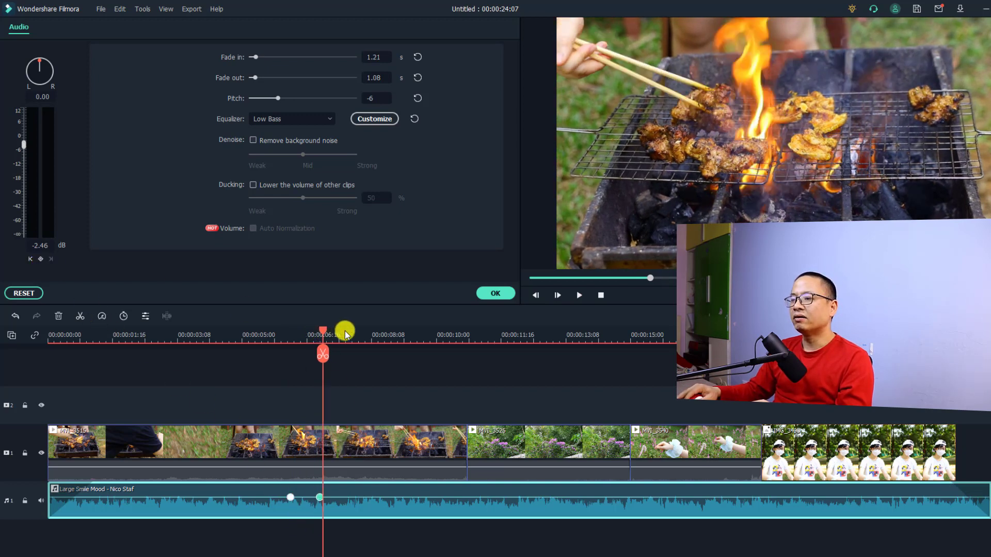
drag(321, 334, 413, 344)
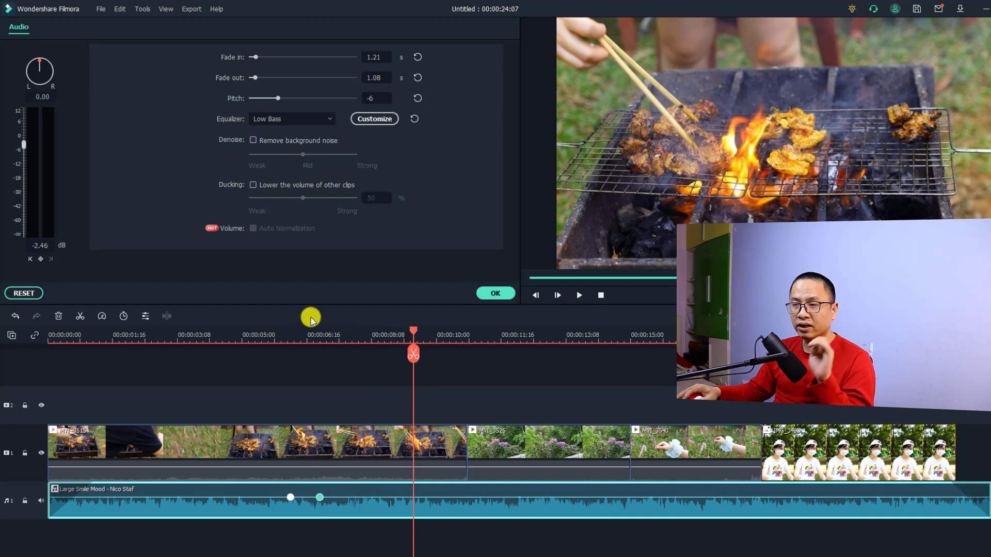
click(41, 259)
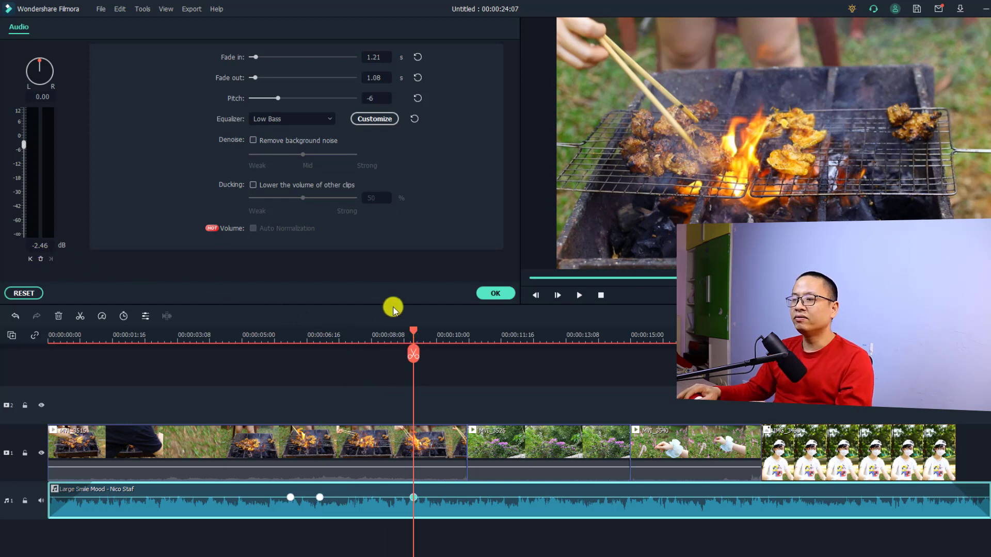
drag(415, 336, 445, 338)
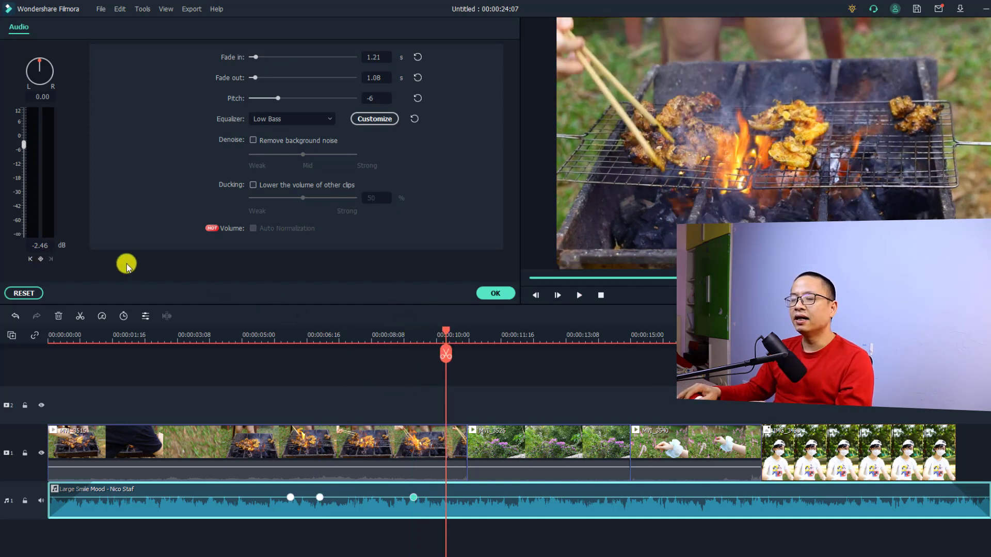
click(40, 260)
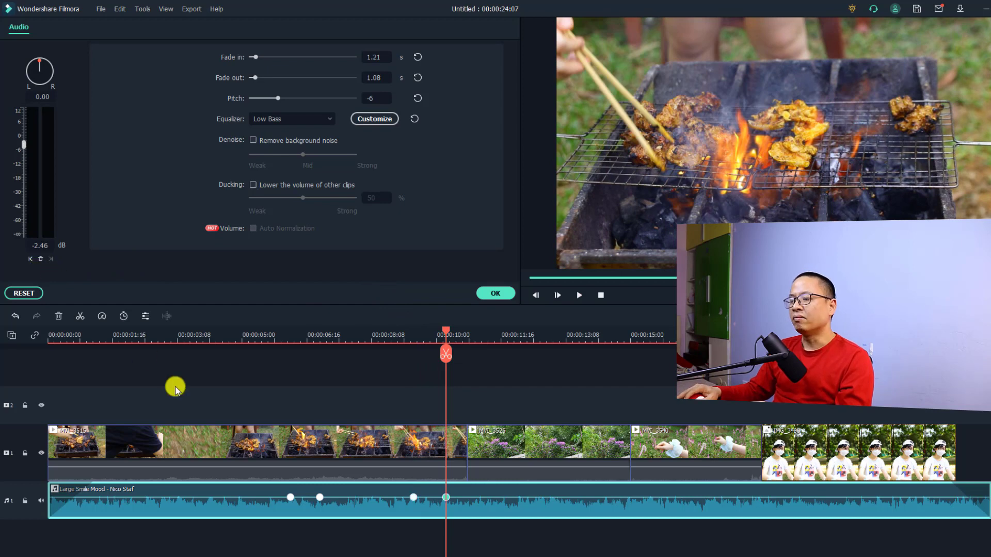
Lower the two middle volume keyframes to about -27.43 dB and -33.21 dB, and play the section to check the dip.
drag(321, 499, 320, 509)
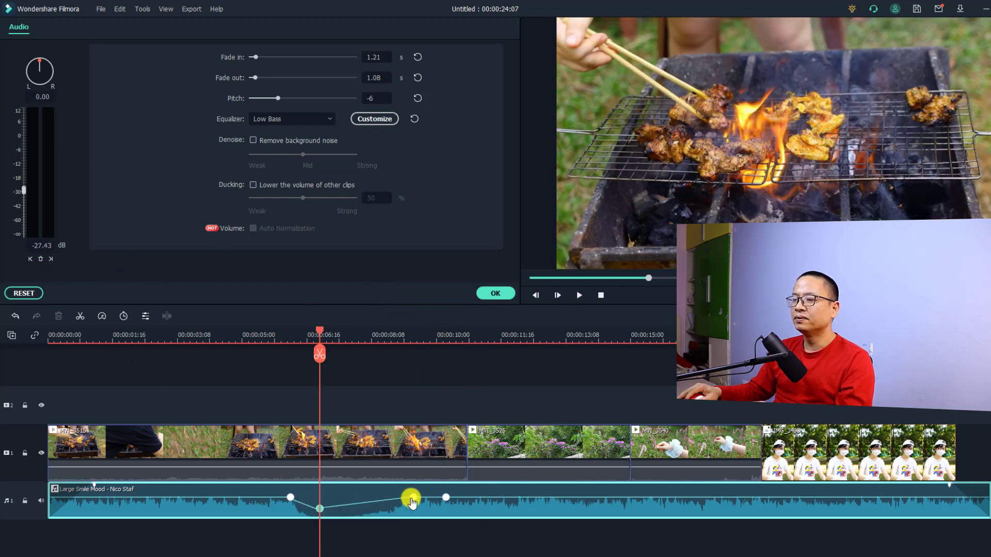
drag(411, 500, 411, 510)
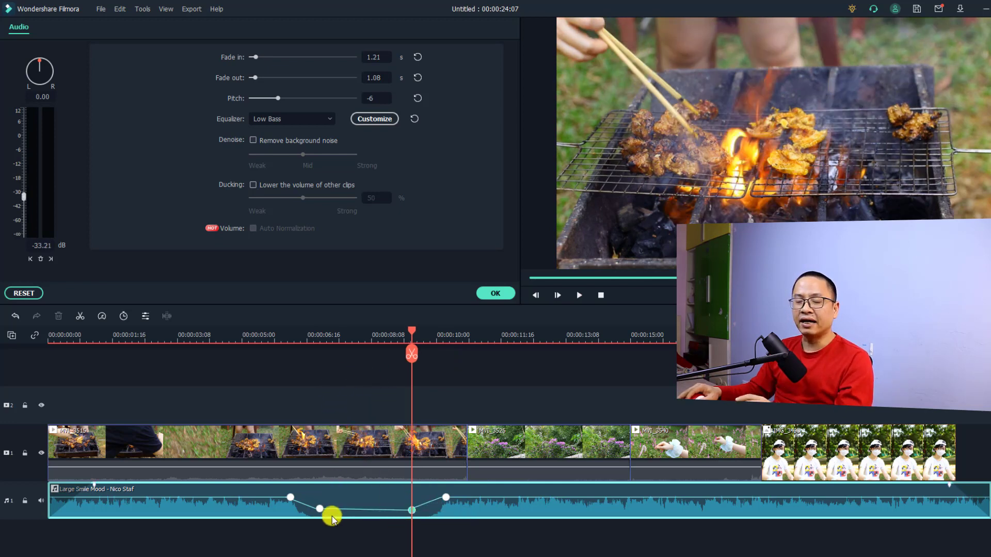
click(251, 336)
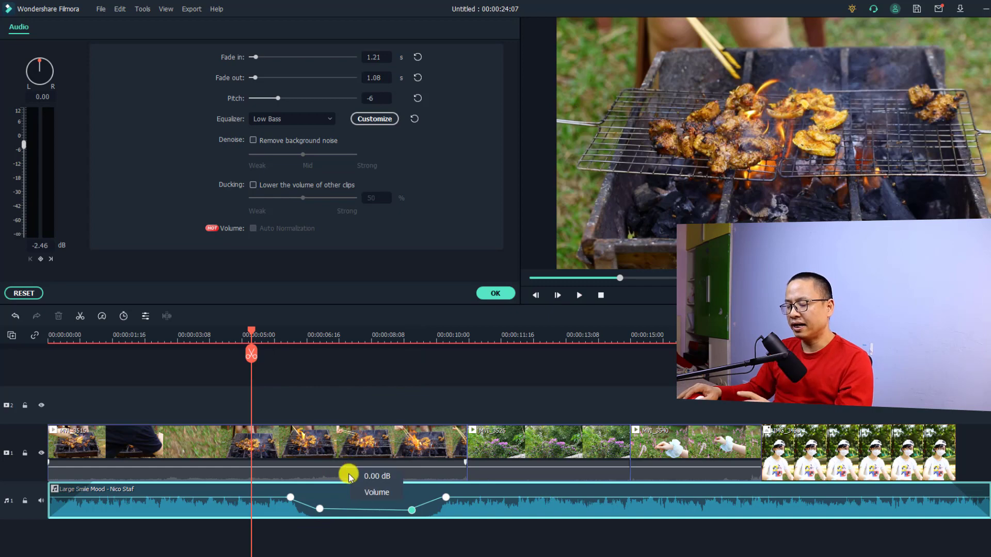
key(space)
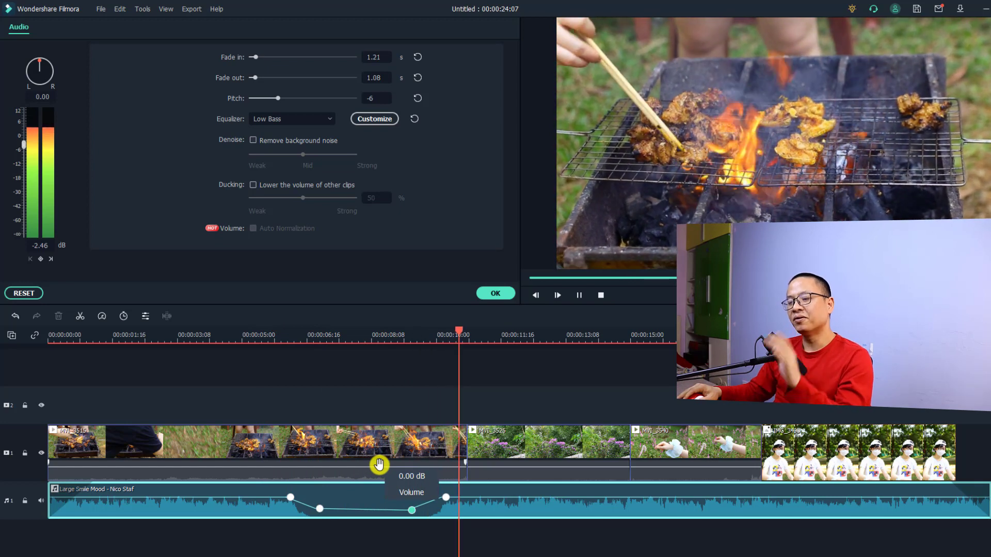
key(space)
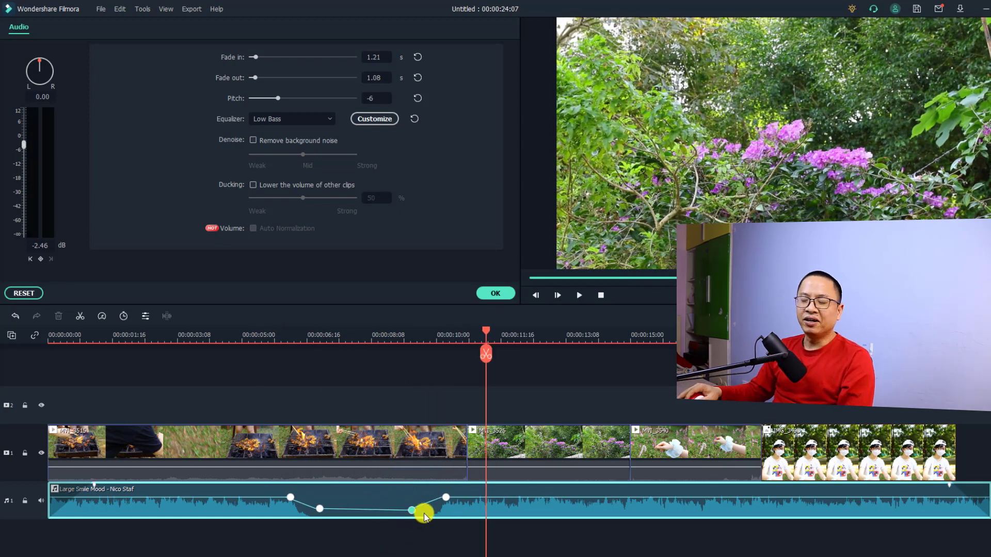
Clear the four volume keyframes and add three evenly spaced ones to the music clip beneath the second half of the barbecue clip.
click(448, 499)
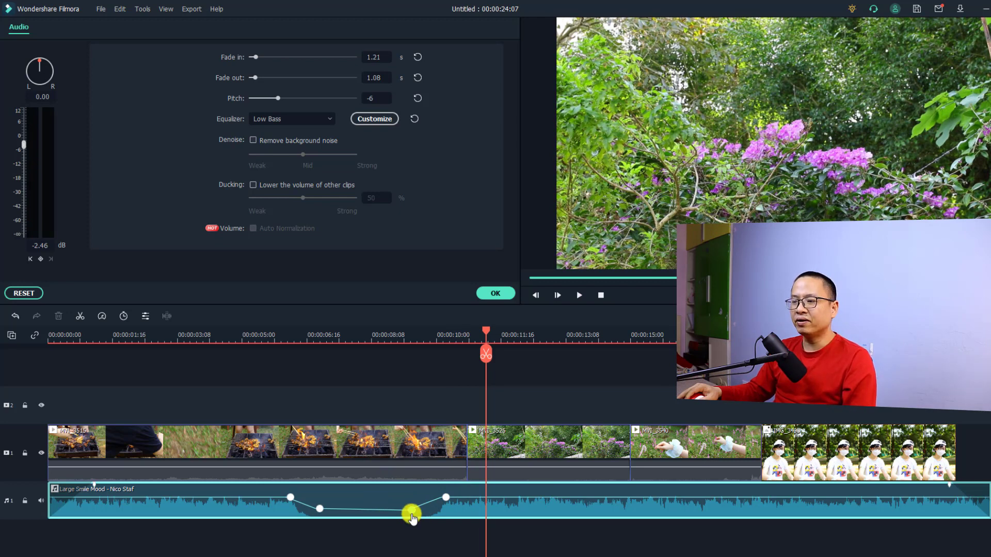
drag(412, 511, 291, 498)
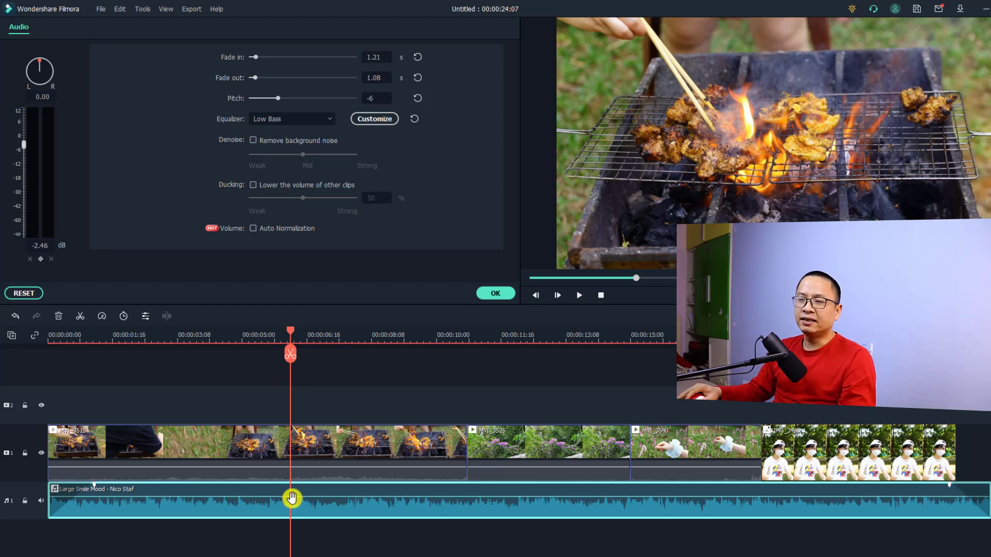
click(40, 260)
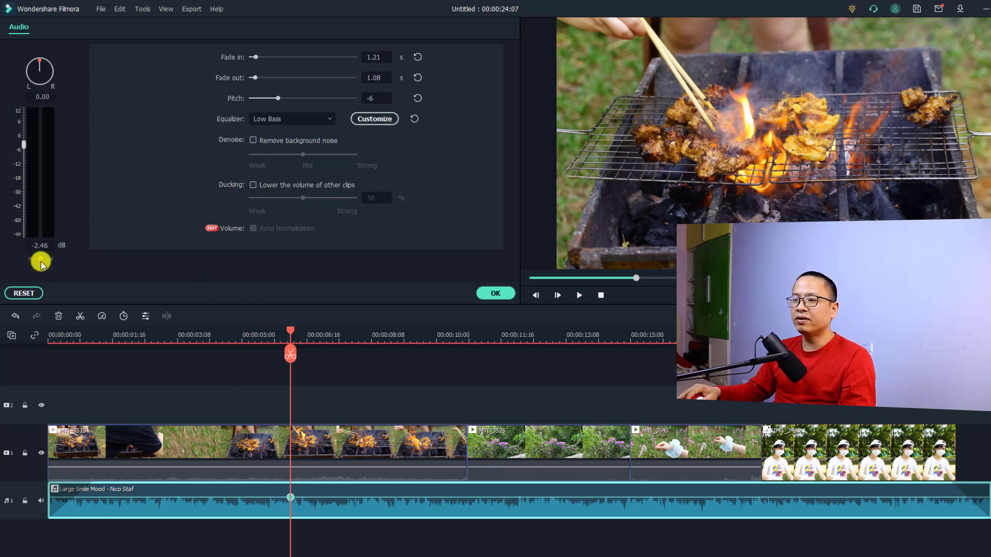
click(356, 333)
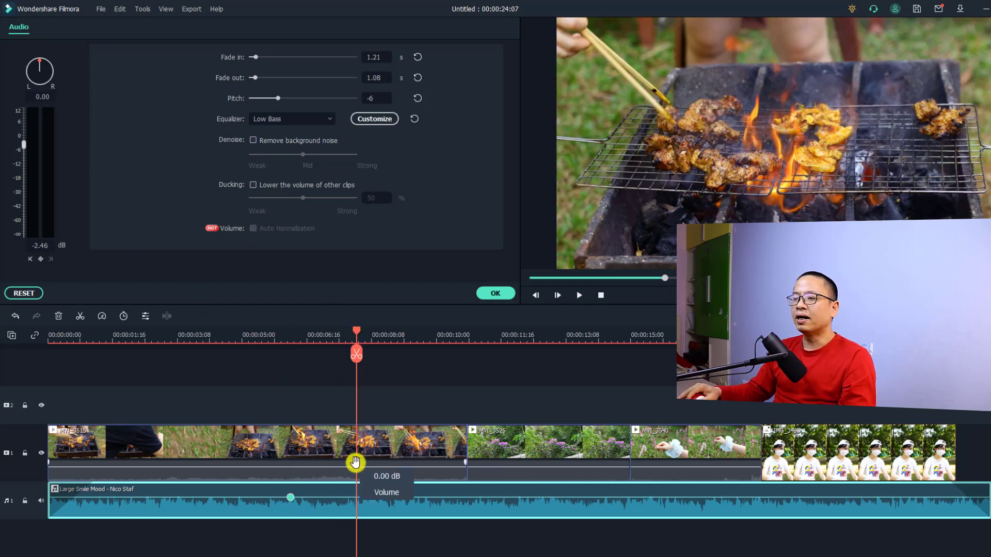
click(424, 341)
click(41, 260)
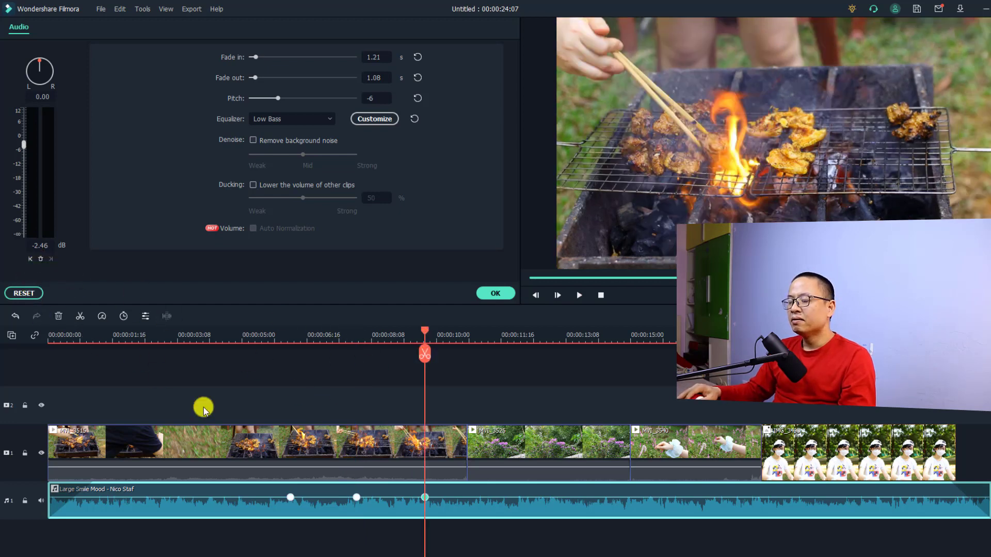
Lower the middle volume keyframe on the music clip to about -27.43 dB.
click(357, 499)
drag(357, 504, 355, 510)
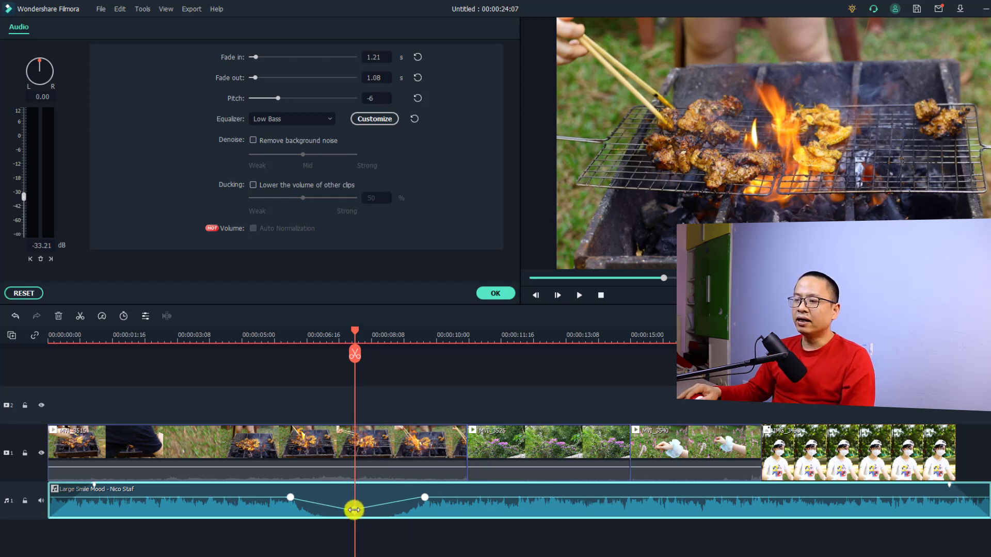
mouse_move(354, 510)
mouse_down()
mouse_move(355, 498)
mouse_move(353, 509)
mouse_up()
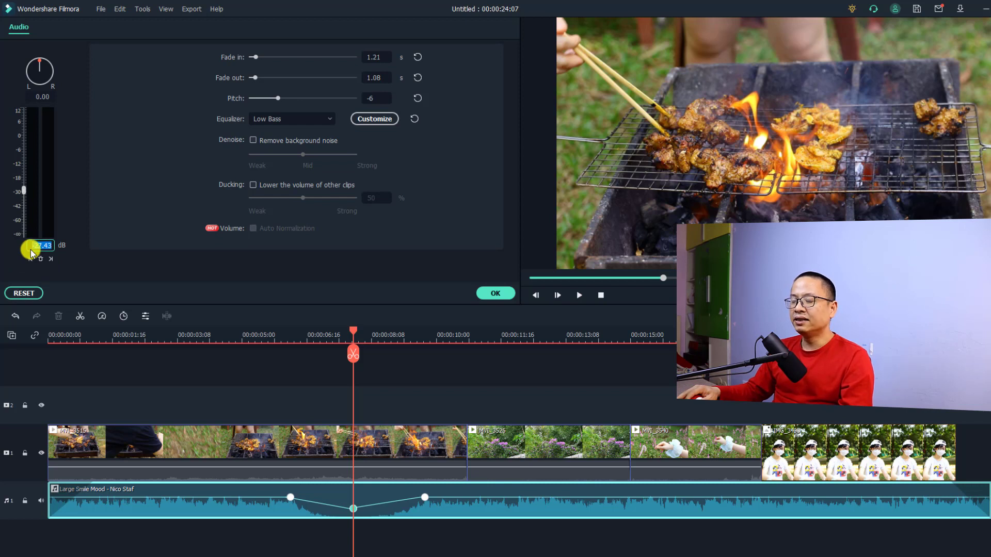
Set the volume of the middle and the first keyframe on the music clip to 0 dB.
key(BackSpace)
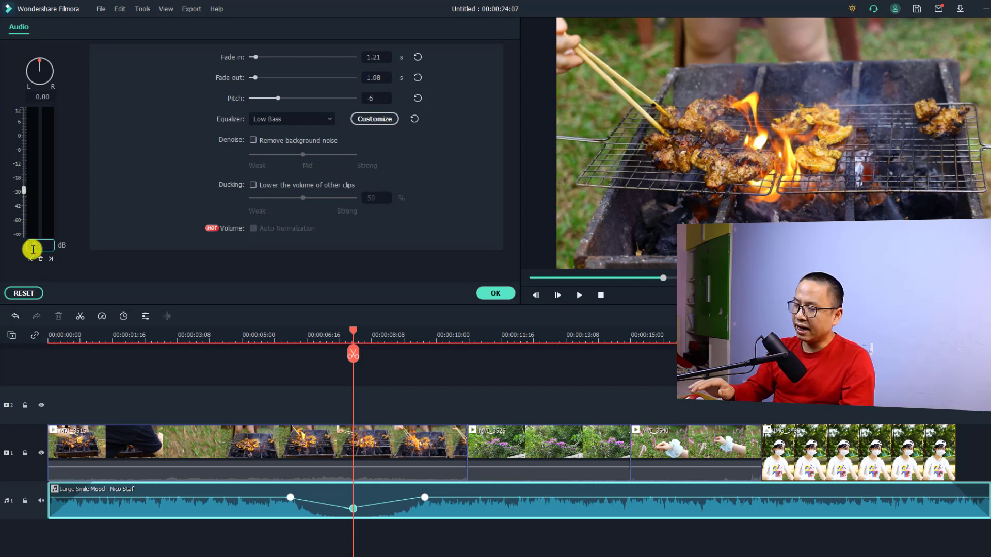
text(0)
key(Return)
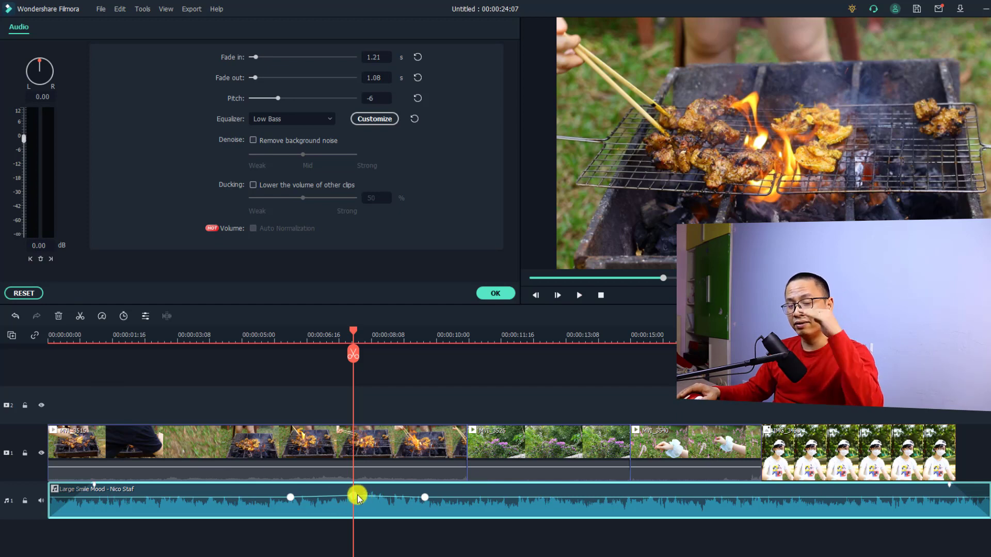
click(290, 498)
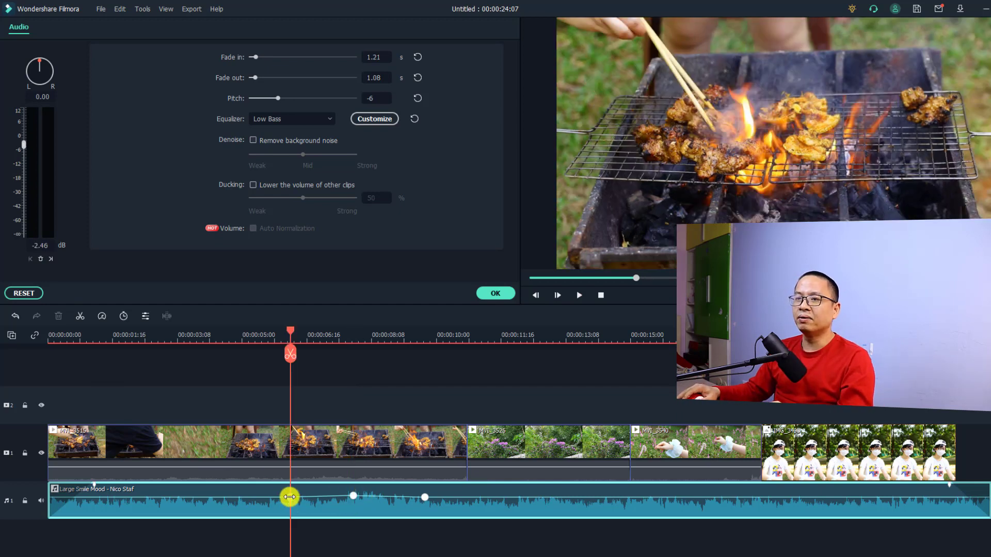
click(42, 248)
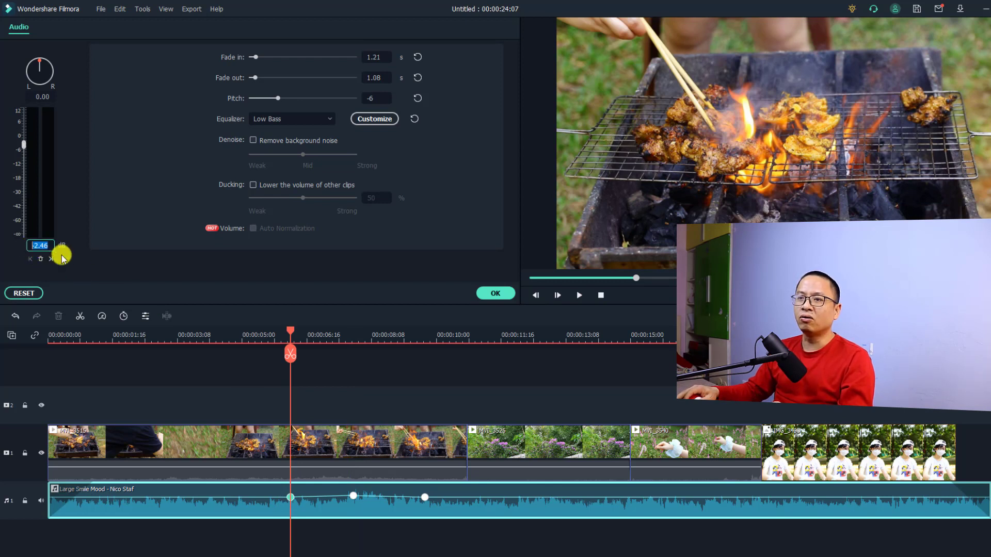
text(0)
key(Return)
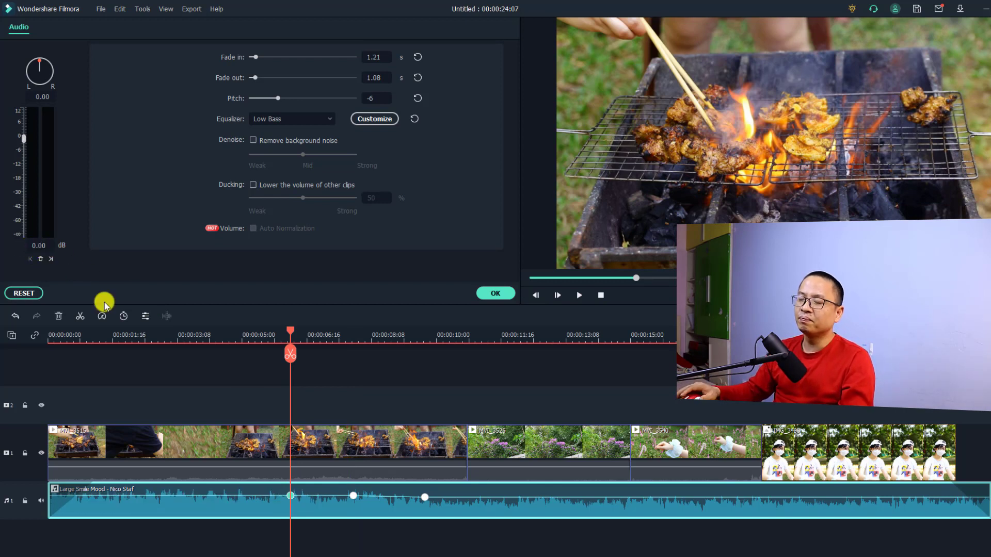
Set the volume of the first and the last keyframe on the music clip to -10 dB.
click(44, 244)
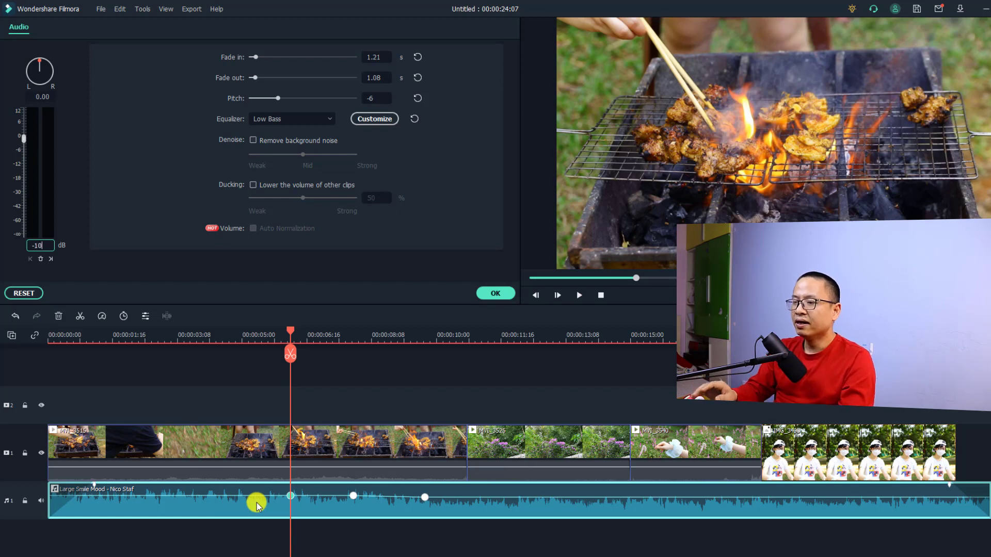
text(-10)
key(Return)
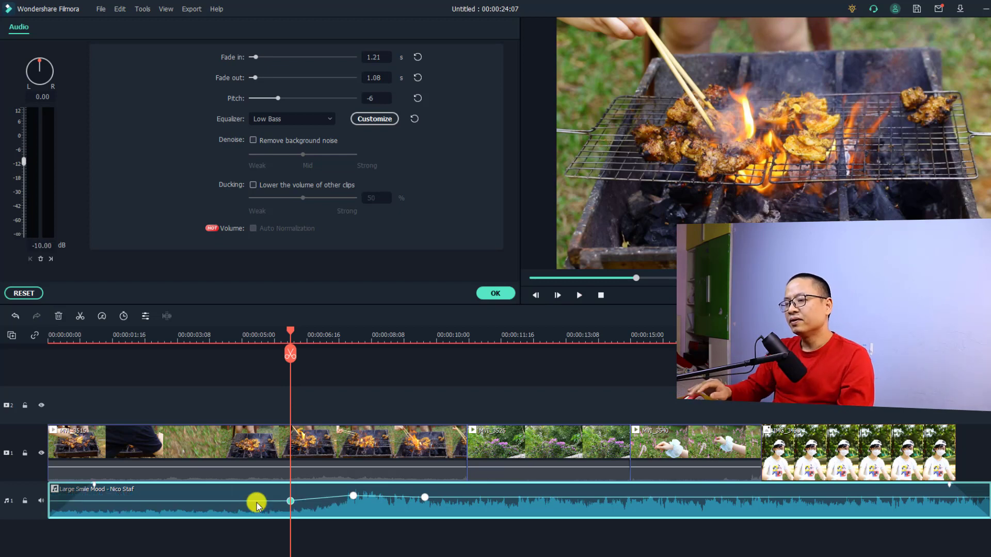
click(427, 499)
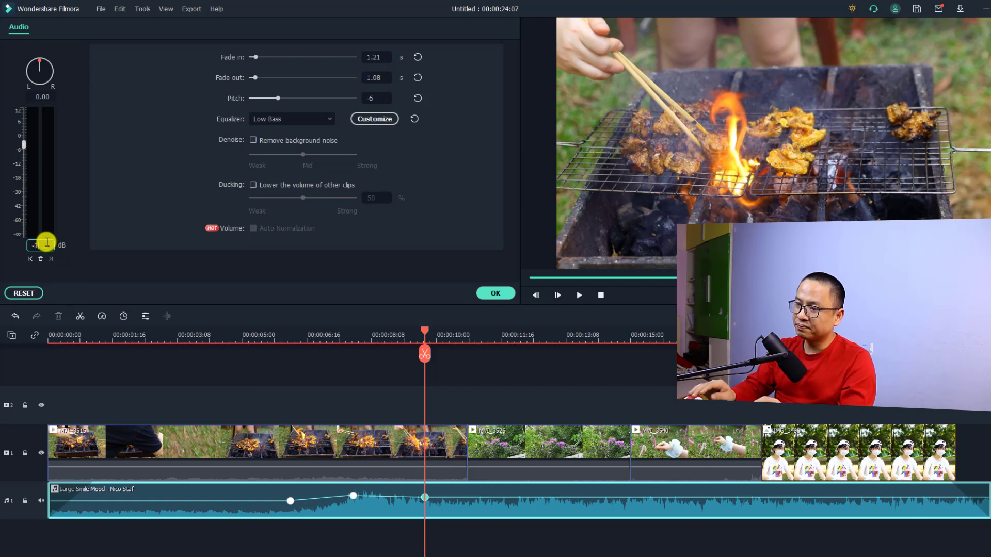
key(Return)
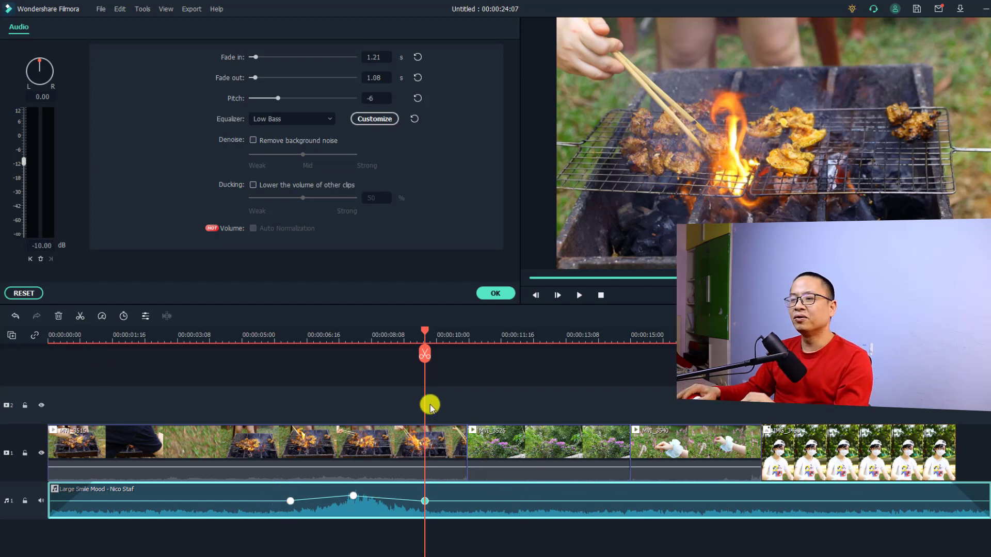
Play the music from before the first volume keyframe to past the last one to check the volume changes.
click(216, 340)
key(space)
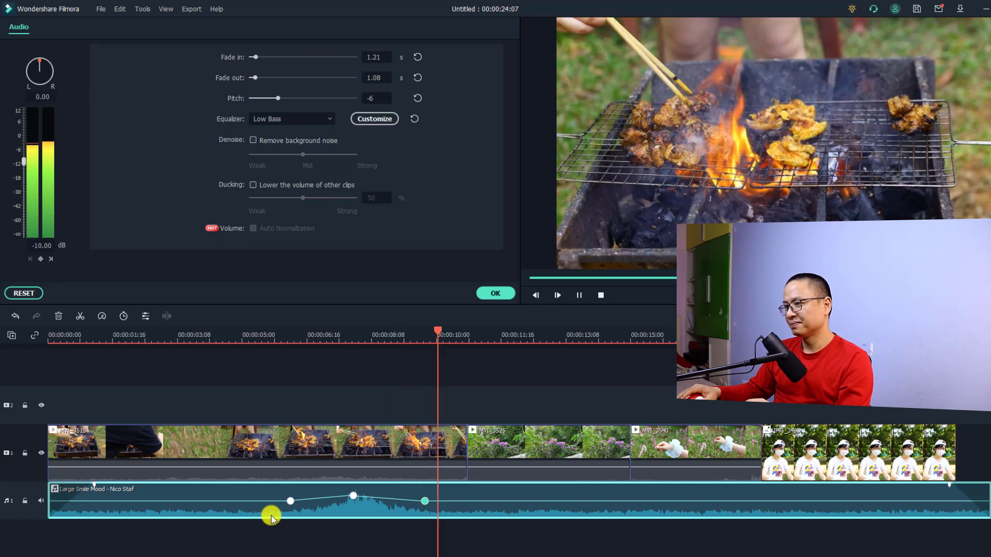
key(space)
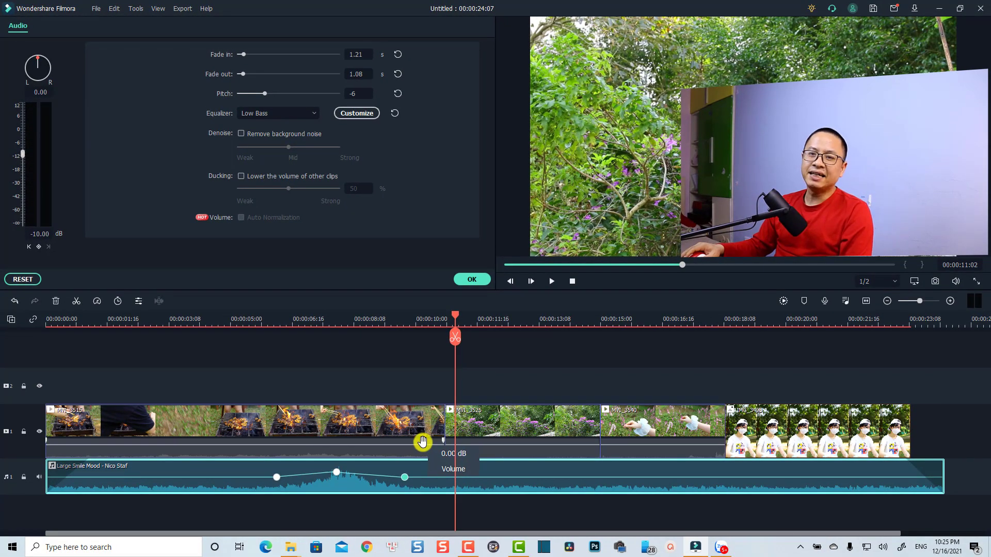
Show the audio level meter beside the timeline and play a short section of the flower clip to check the sound level.
click(977, 307)
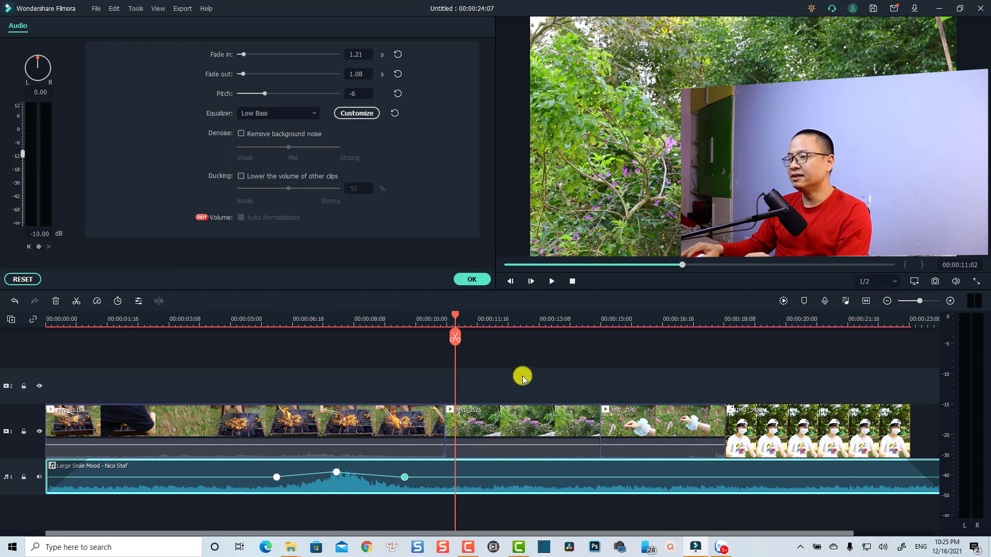
key(space)
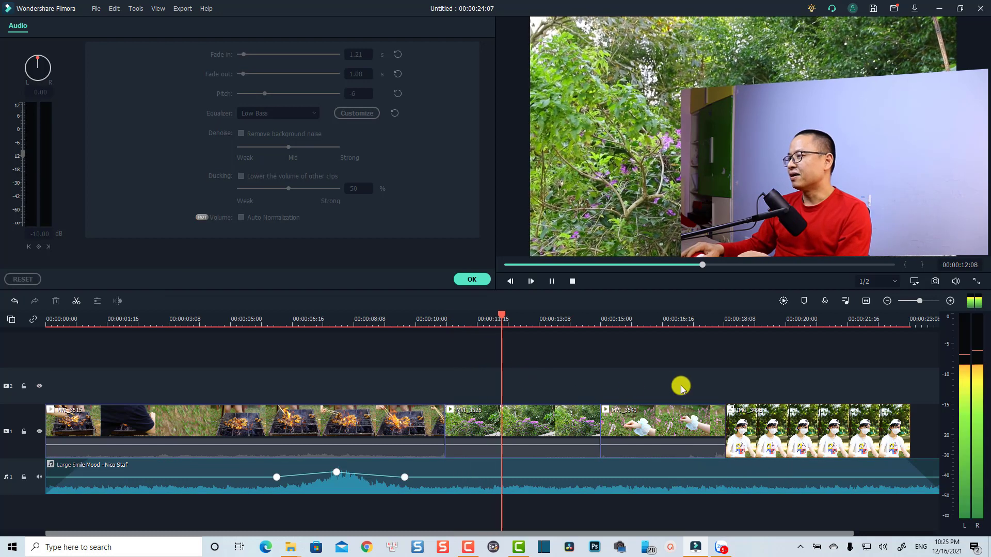
key(space)
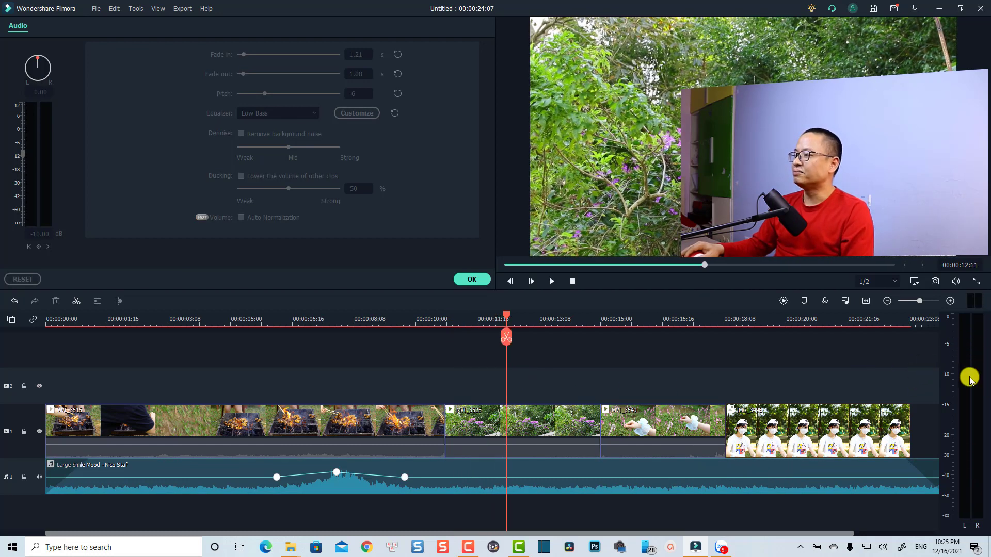